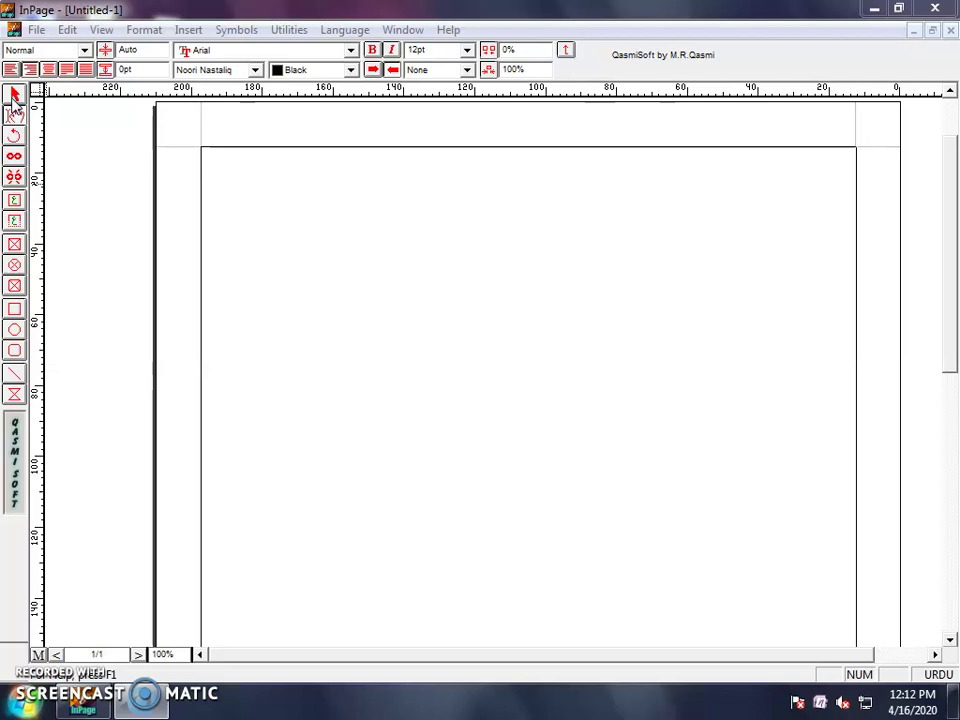
Select the page's main frame and fill it with yellow.
{"action": "left_click", "coordinate": [14, 97]}
{"action": "left_click", "coordinate": [489, 152]}
{"action": "left_click", "coordinate": [633, 267]}
{"action": "left_click", "coordinate": [14, 95]}
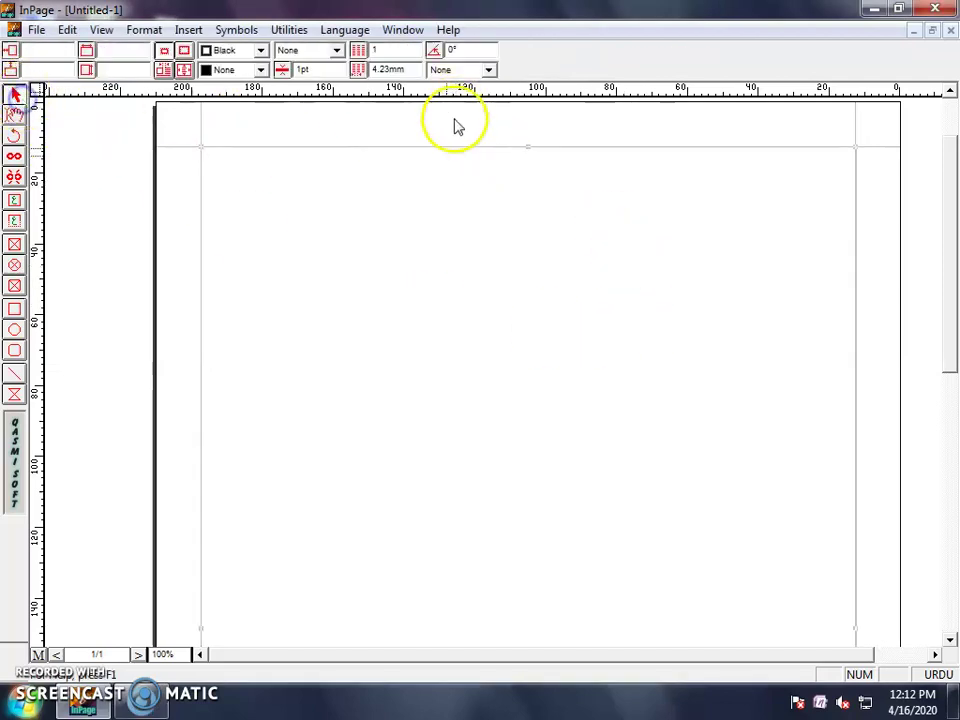
{"action": "left_click", "coordinate": [541, 155]}
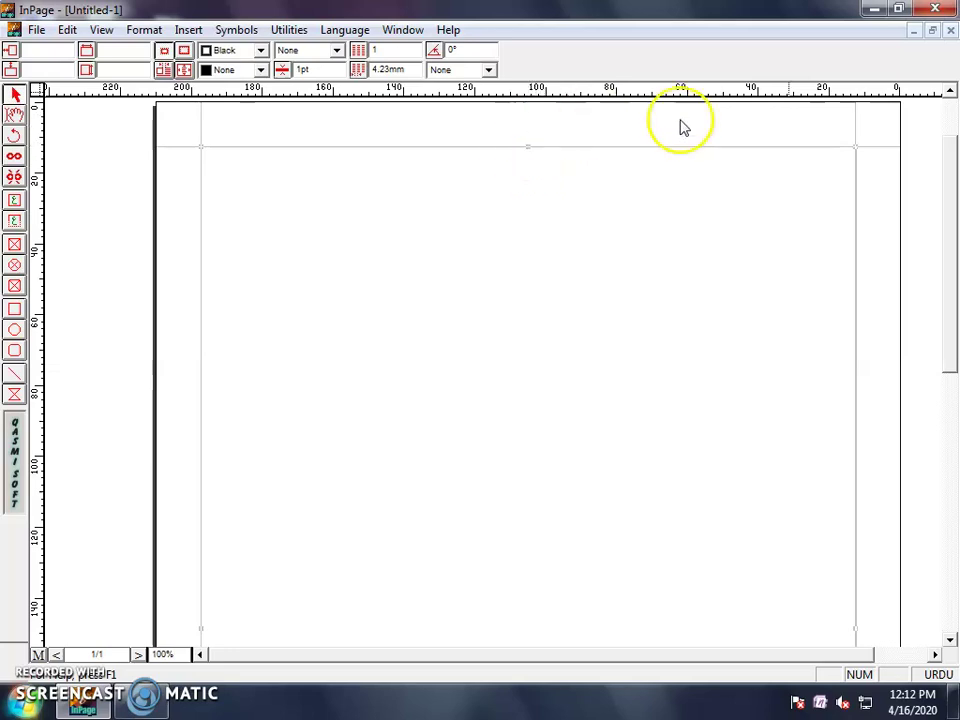
{"action": "left_click_drag", "start_coordinate": [260, 69], "coordinate": [222, 118]}
{"action": "left_click", "coordinate": [222, 118]}
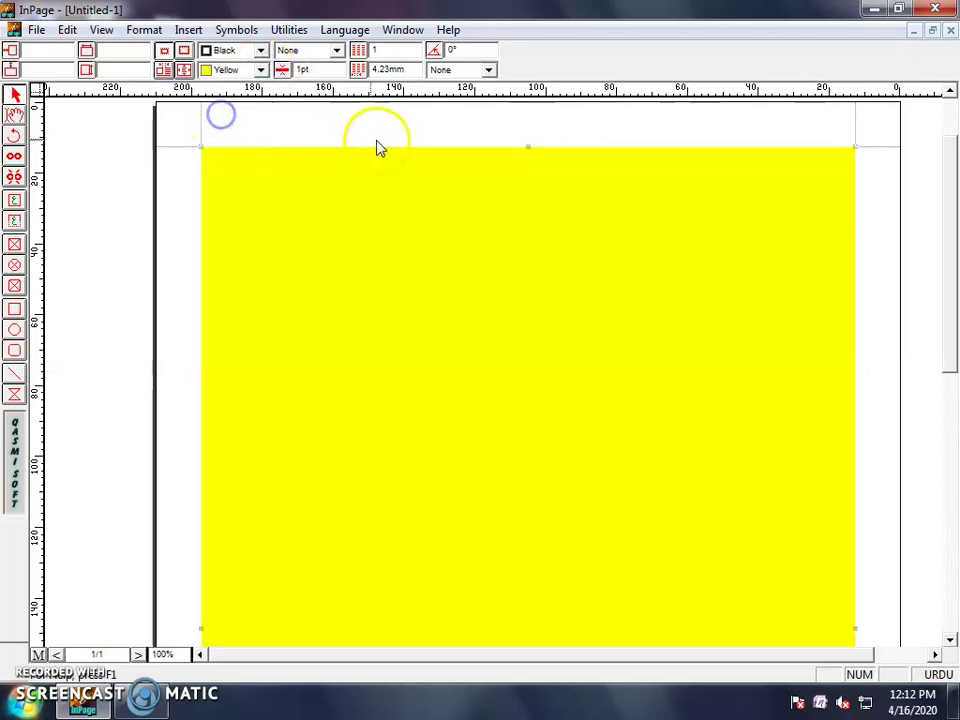
Change the page frame's fill from yellow to white.
{"action": "left_click", "coordinate": [260, 69]}
{"action": "scroll", "coordinate": [231, 150], "scroll_direction": "up", "scroll_amount": 2}
{"action": "left_click", "coordinate": [228, 101]}
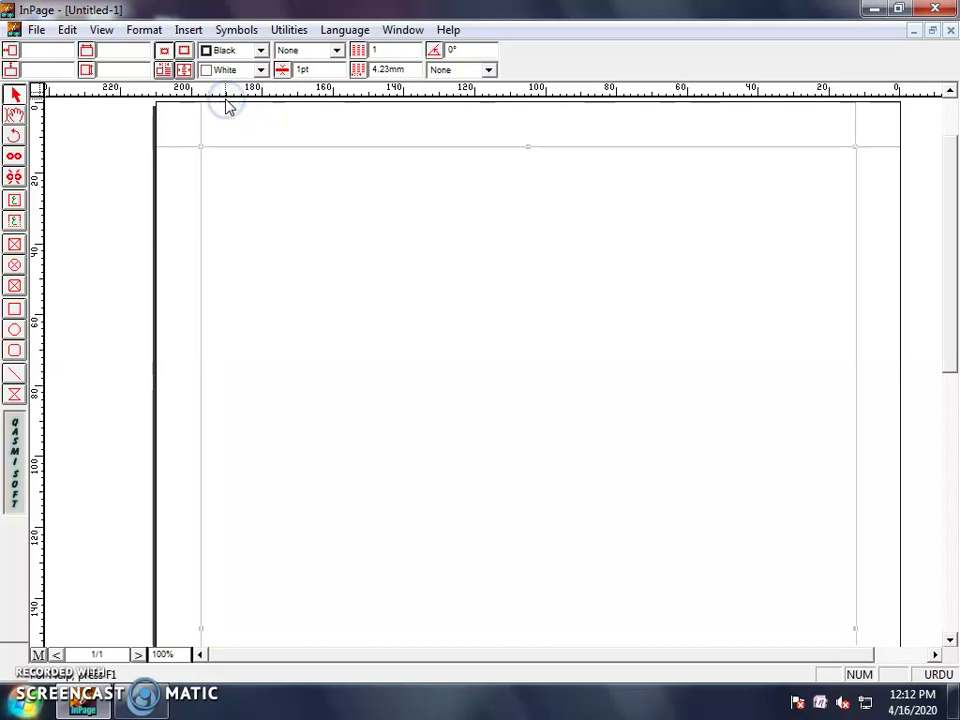
{"action": "left_click", "coordinate": [238, 18]}
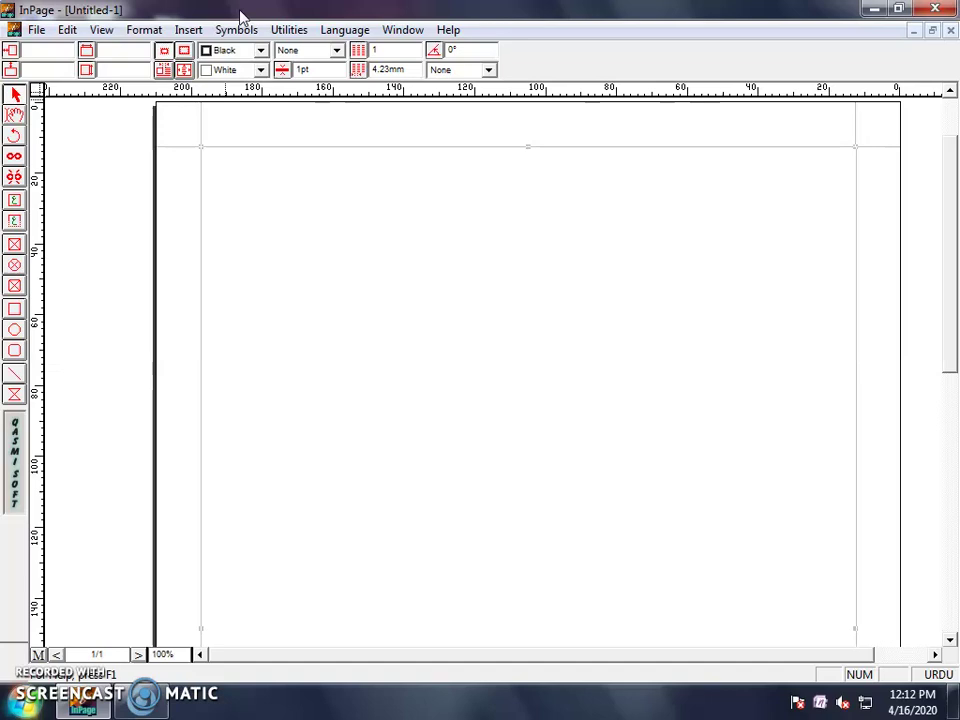
{"action": "left_click", "coordinate": [150, 118]}
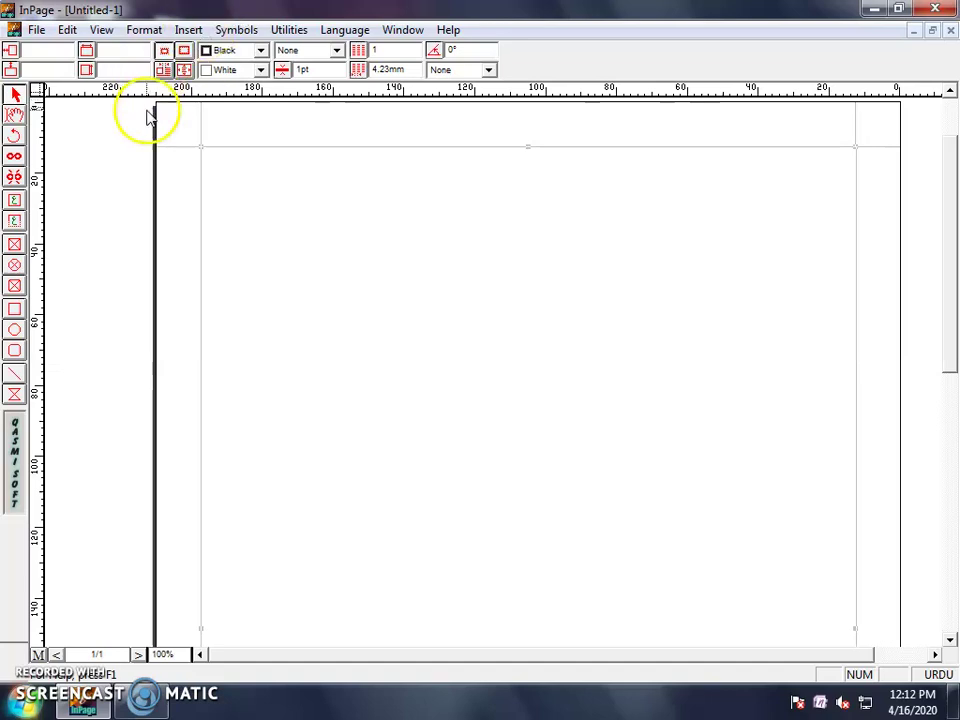
{"action": "left_click", "coordinate": [13, 118]}
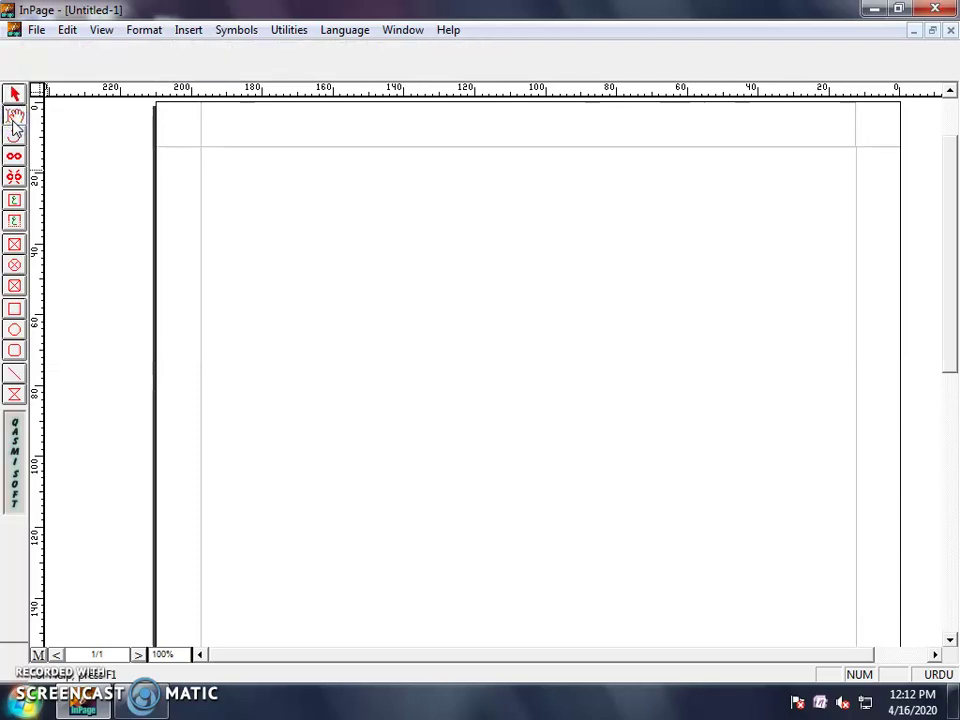
Place a text cursor in the empty main text frame and try typing 'ا آ ب پ'.
{"action": "left_click", "coordinate": [15, 95]}
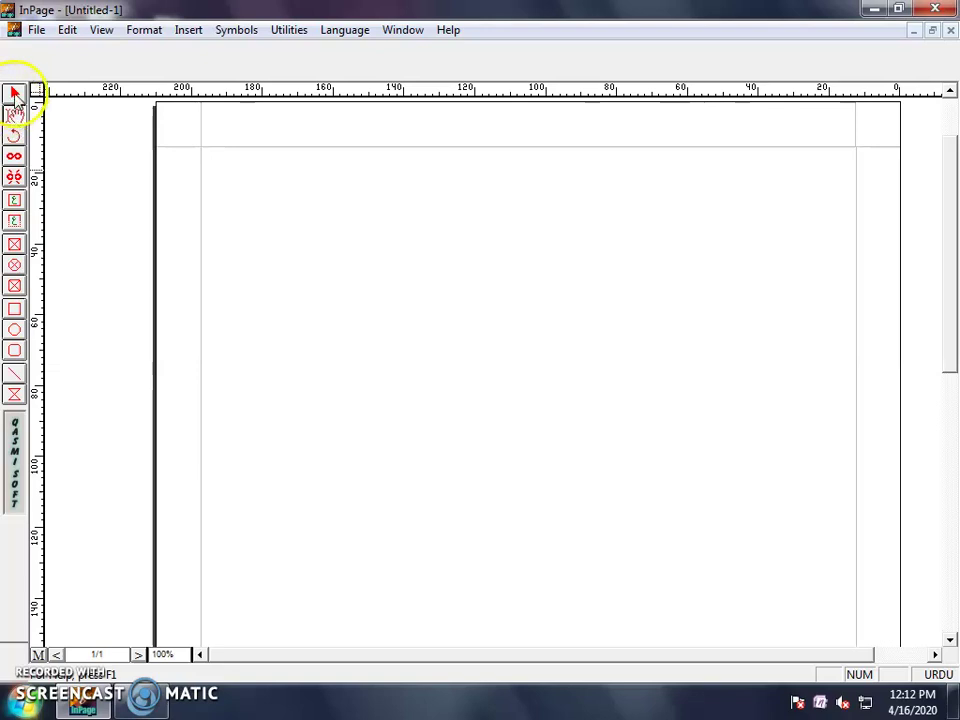
{"action": "left_click", "coordinate": [358, 157]}
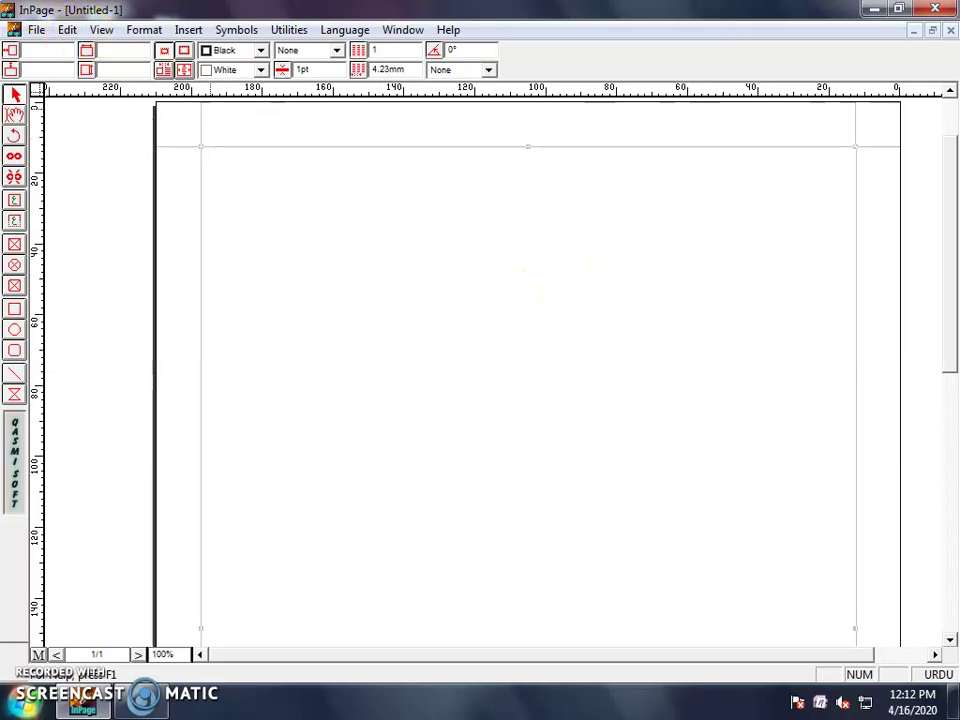
{"action": "left_click", "coordinate": [15, 118]}
{"action": "left_click", "coordinate": [786, 281]}
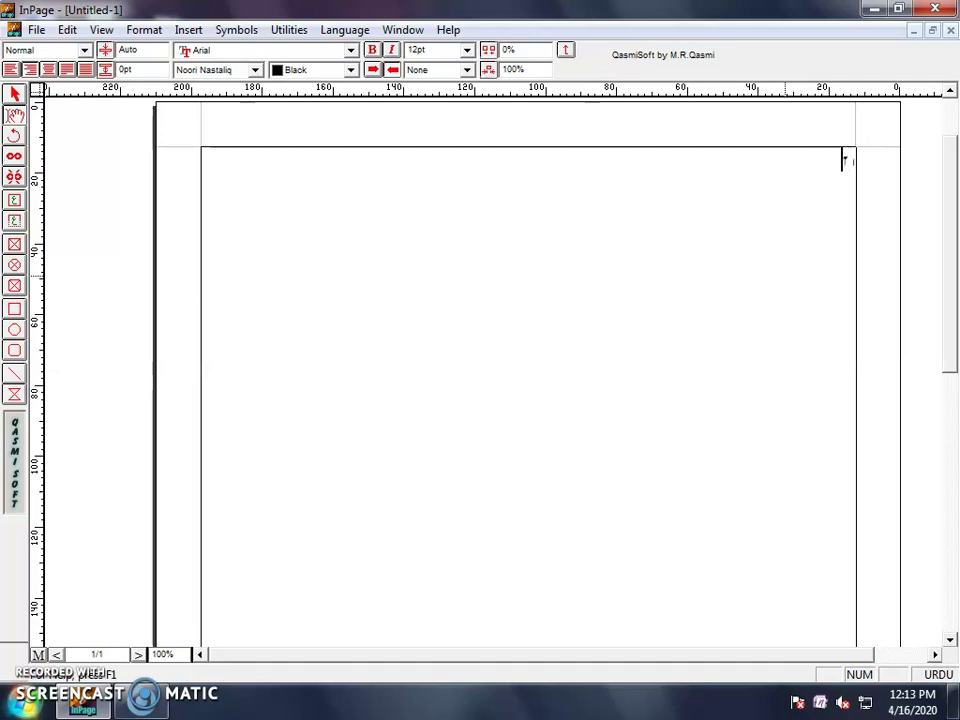
{"action": "type", "text": "ا آ ب پ"}
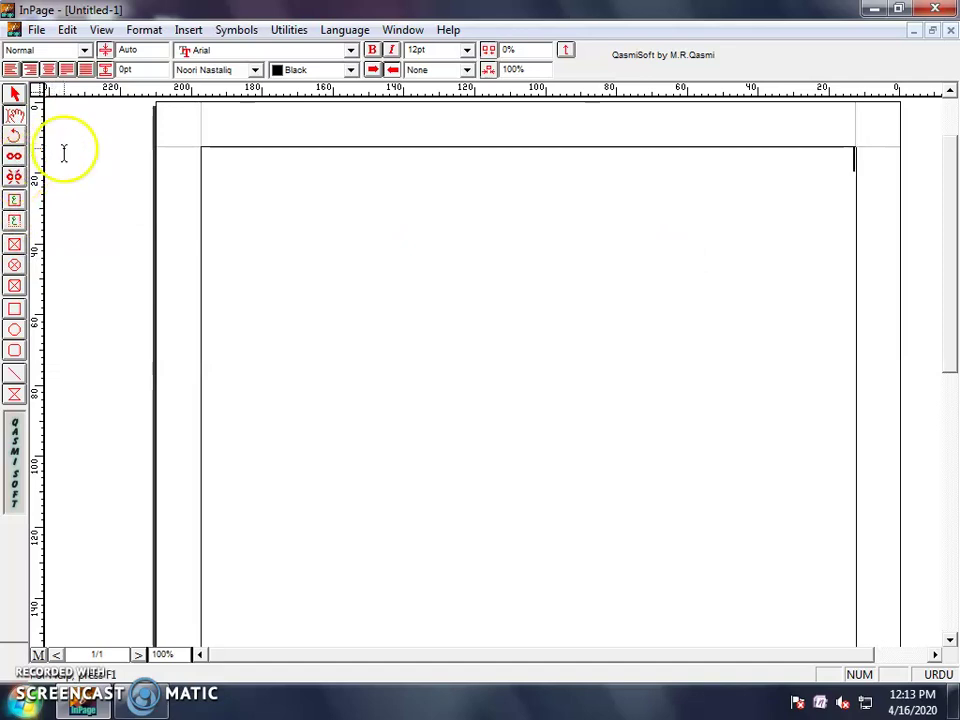
Type the heading 'اپنا ساحل آرگنائیزیشن' at 24pt, then deselect it.
{"action": "left_click", "coordinate": [466, 50]}
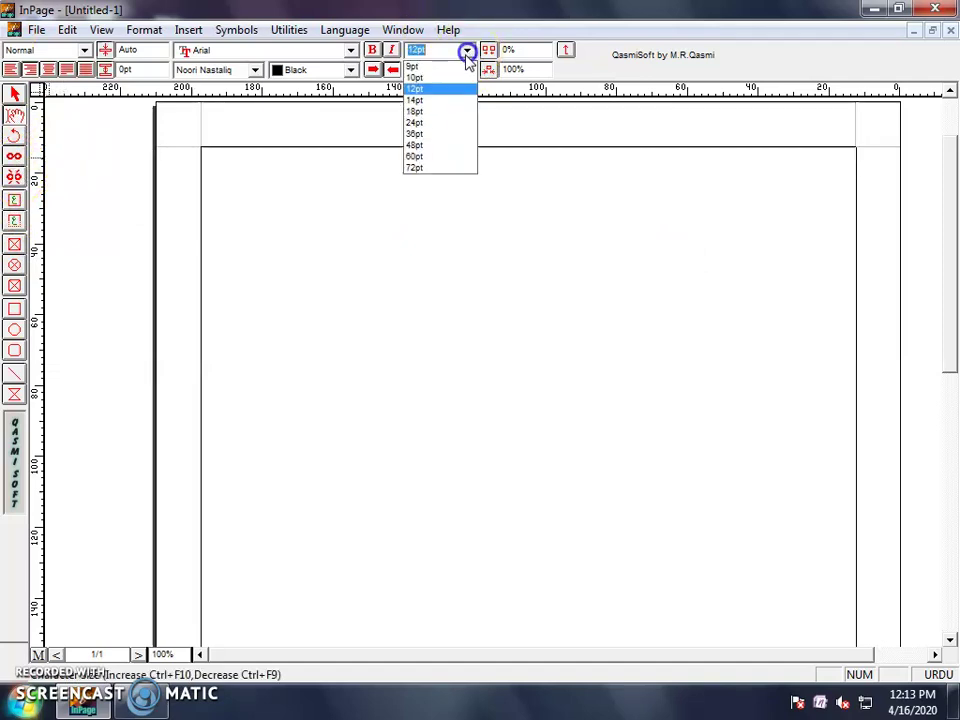
{"action": "left_click", "coordinate": [440, 122]}
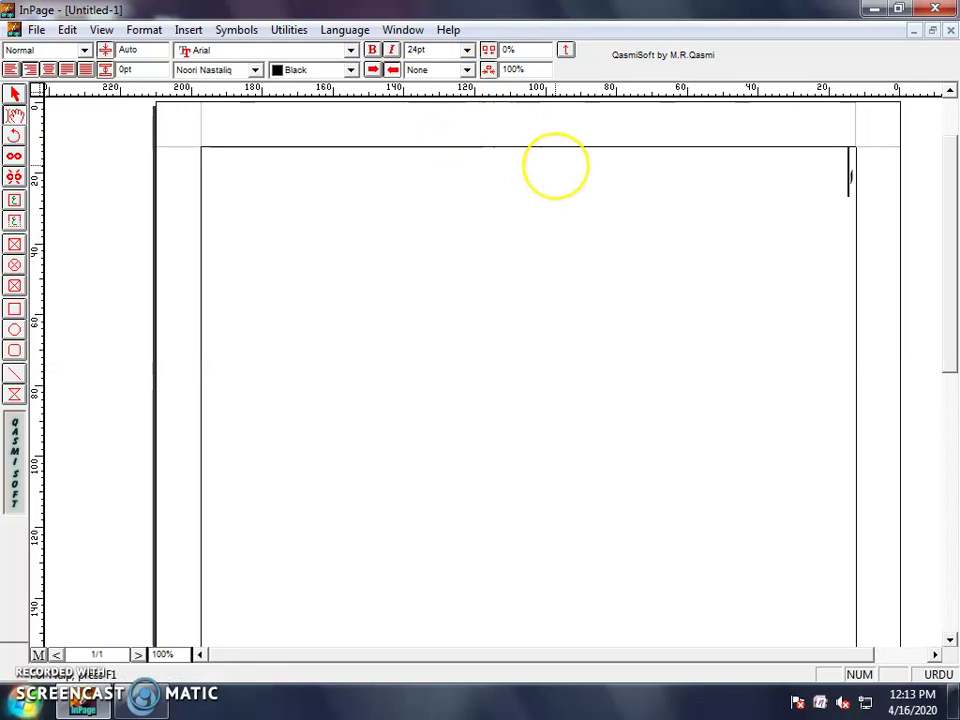
{"action": "type", "text": "اپنا ساحل"}
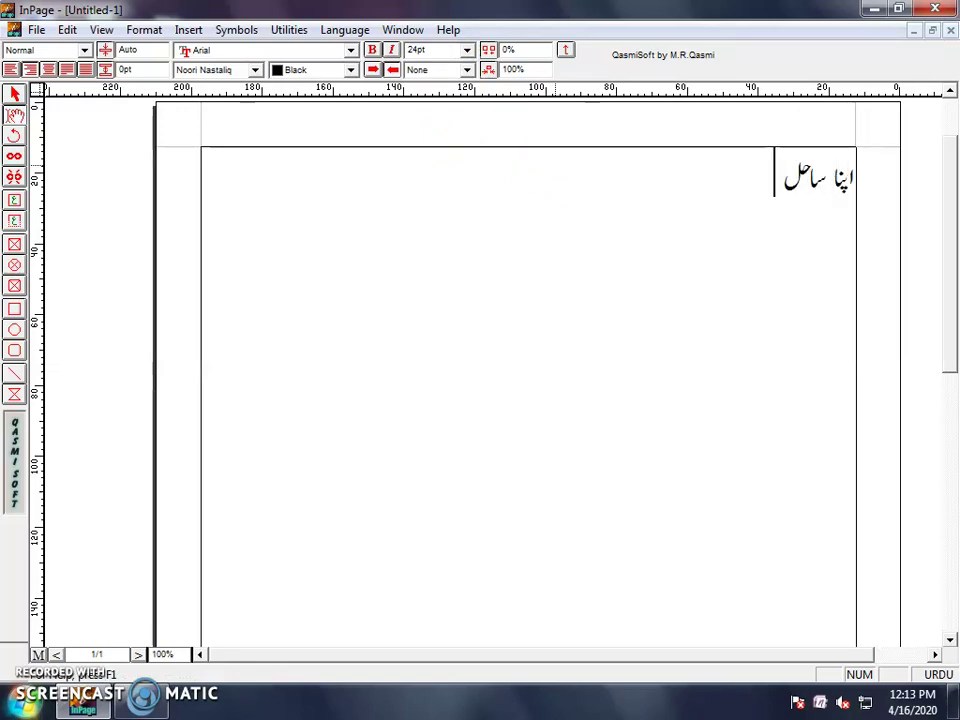
{"action": "type", "text": " آرگن"}
{"action": "type", "text": "ائیز"}
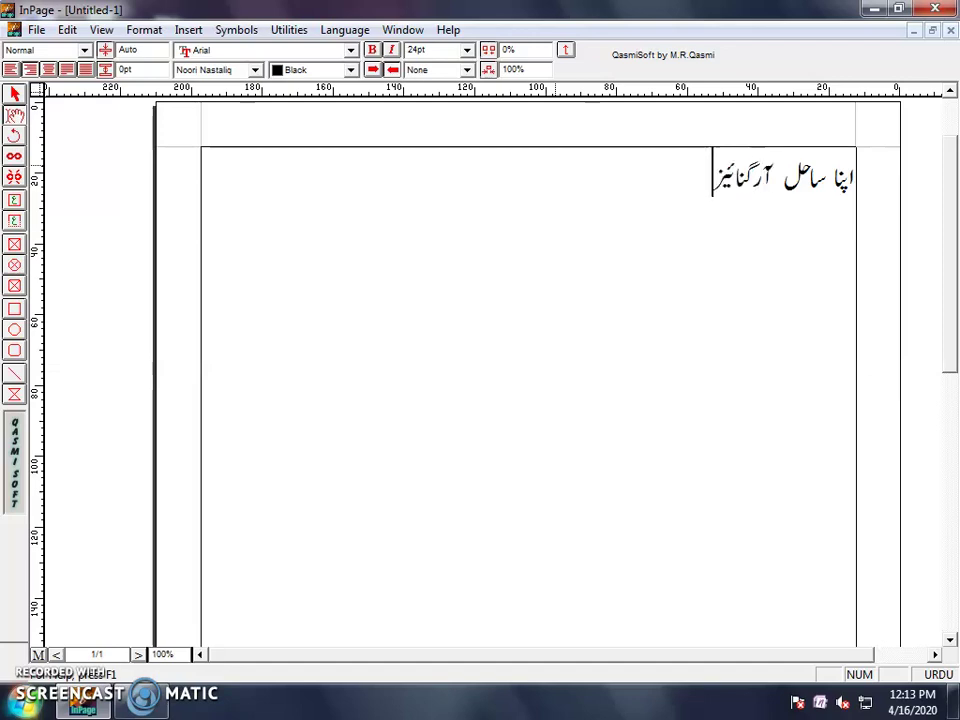
{"action": "type", "text": "یشن"}
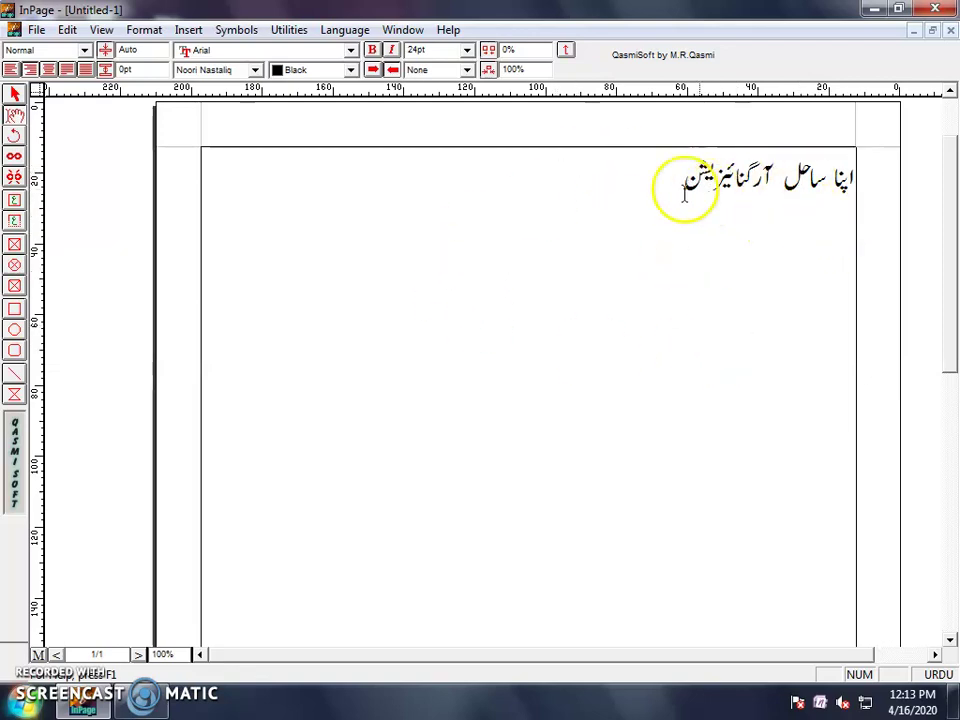
{"action": "left_click", "coordinate": [14, 93]}
{"action": "left_click", "coordinate": [79, 189]}
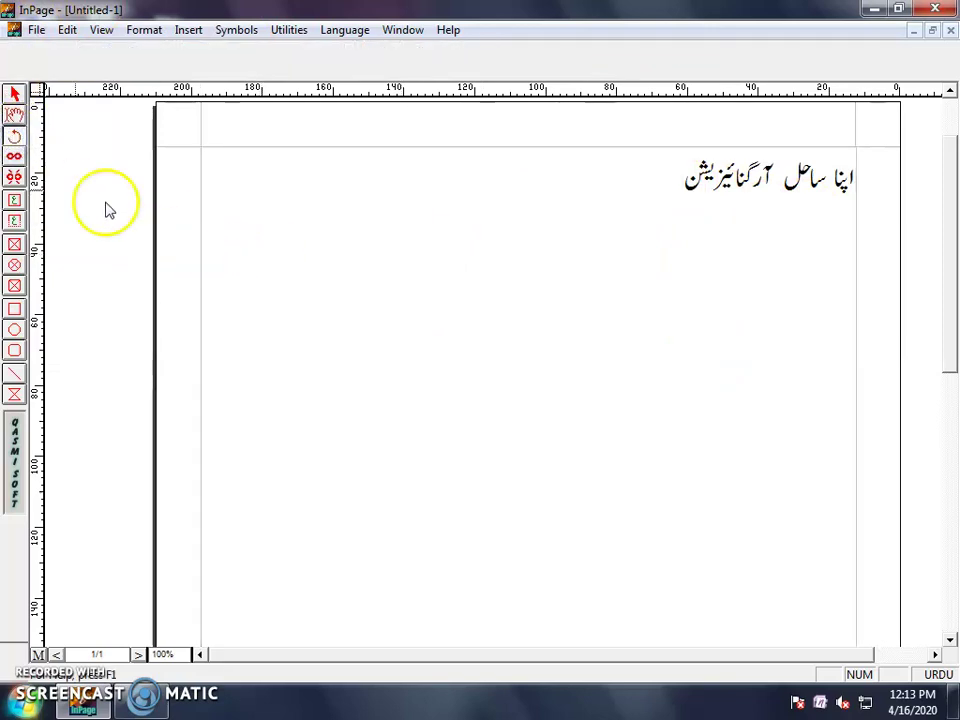
Draw a new text box below the heading and rotate it by 315°.
{"action": "left_click", "coordinate": [14, 202]}
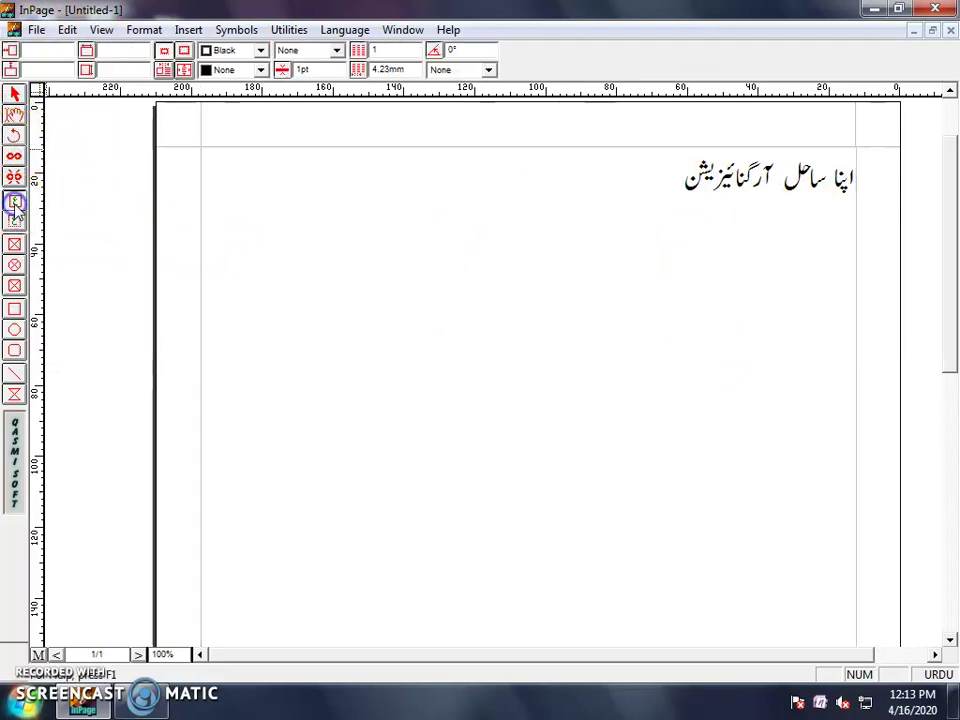
{"action": "left_click_drag", "start_coordinate": [403, 271], "coordinate": [547, 363]}
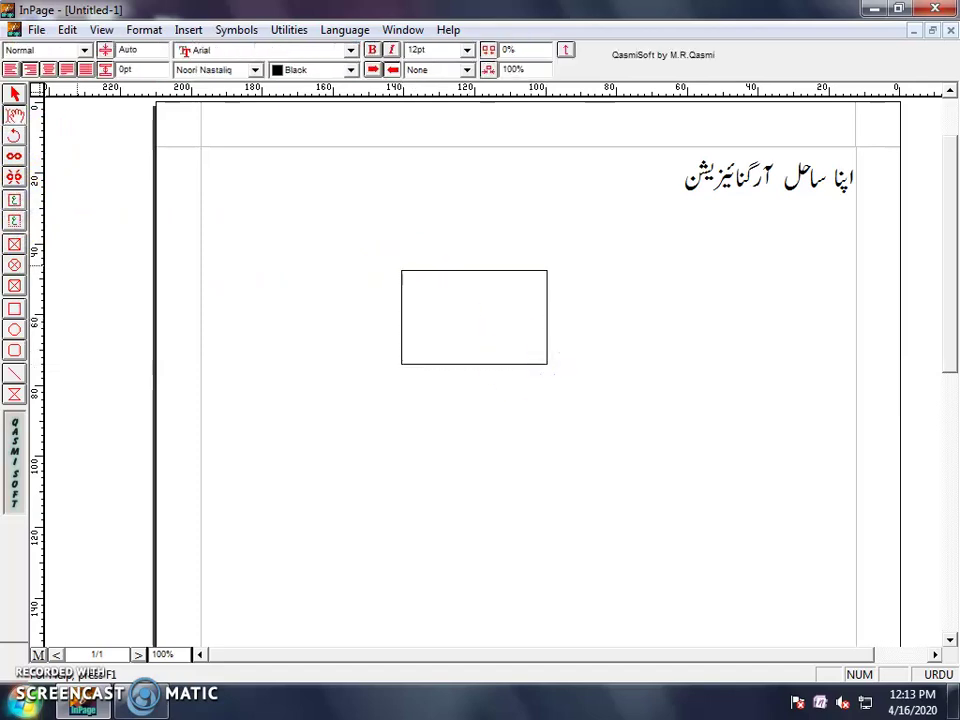
{"action": "left_click", "coordinate": [16, 137]}
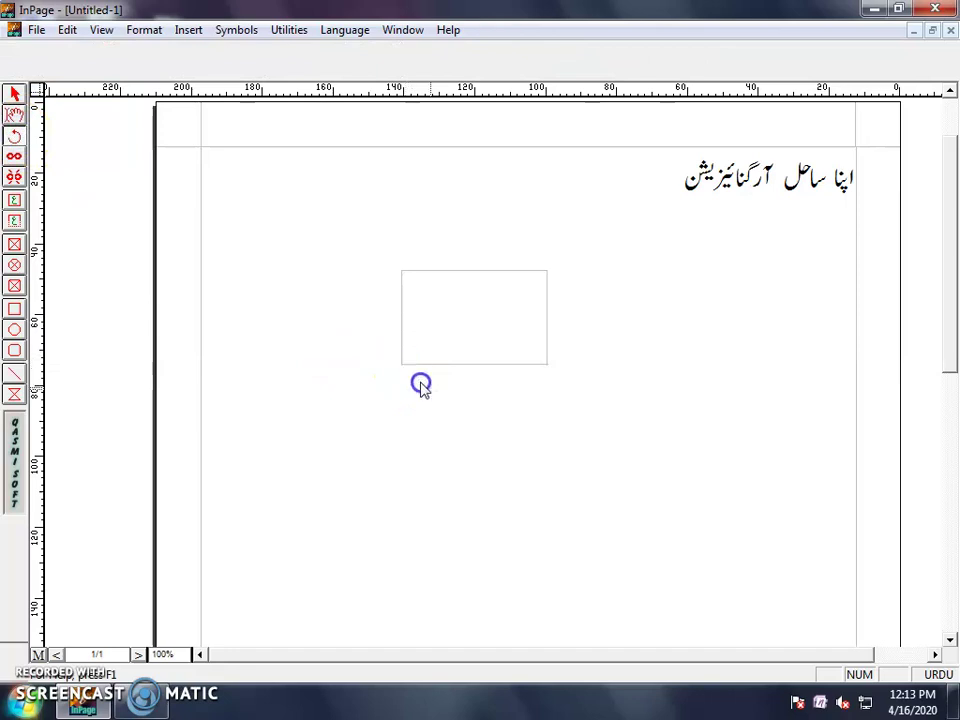
{"action": "left_click", "coordinate": [15, 94]}
{"action": "left_click", "coordinate": [489, 280]}
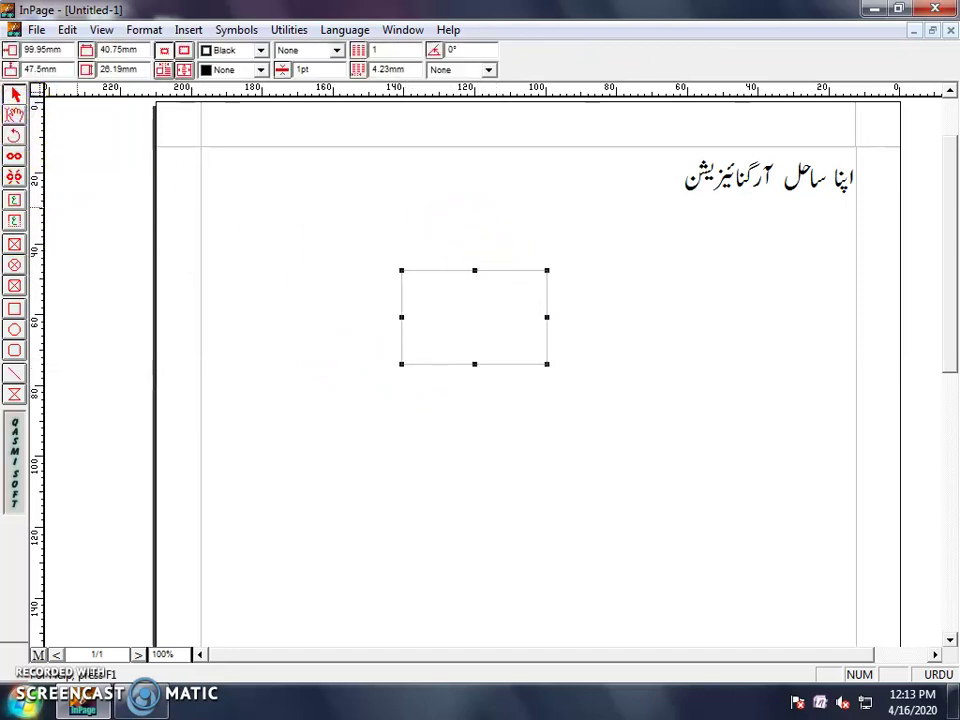
{"action": "left_click", "coordinate": [16, 135]}
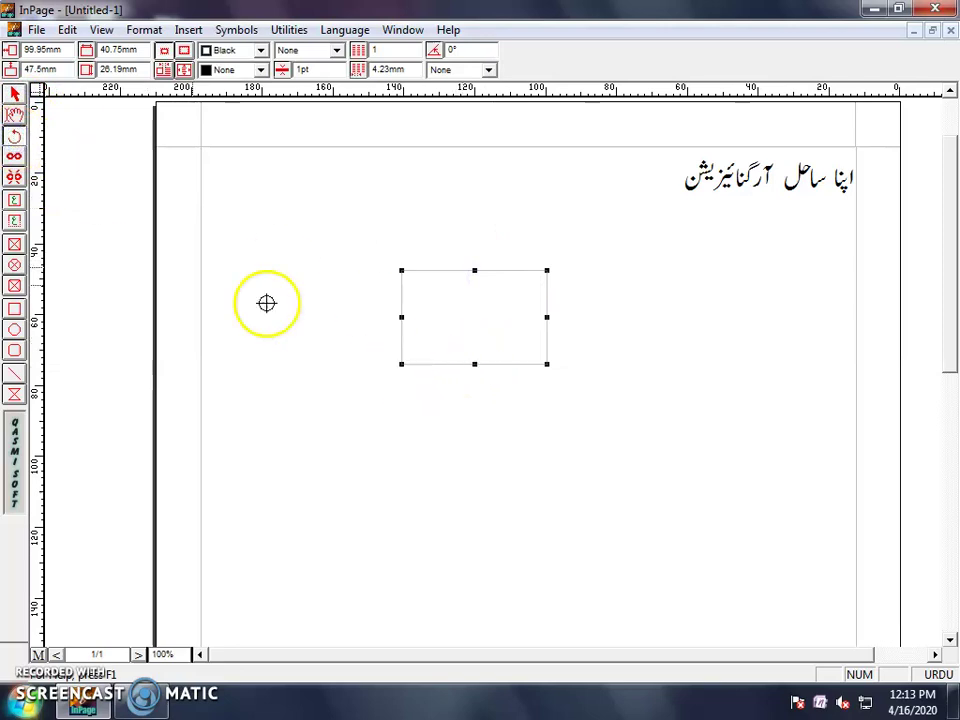
{"action": "left_click", "coordinate": [15, 94]}
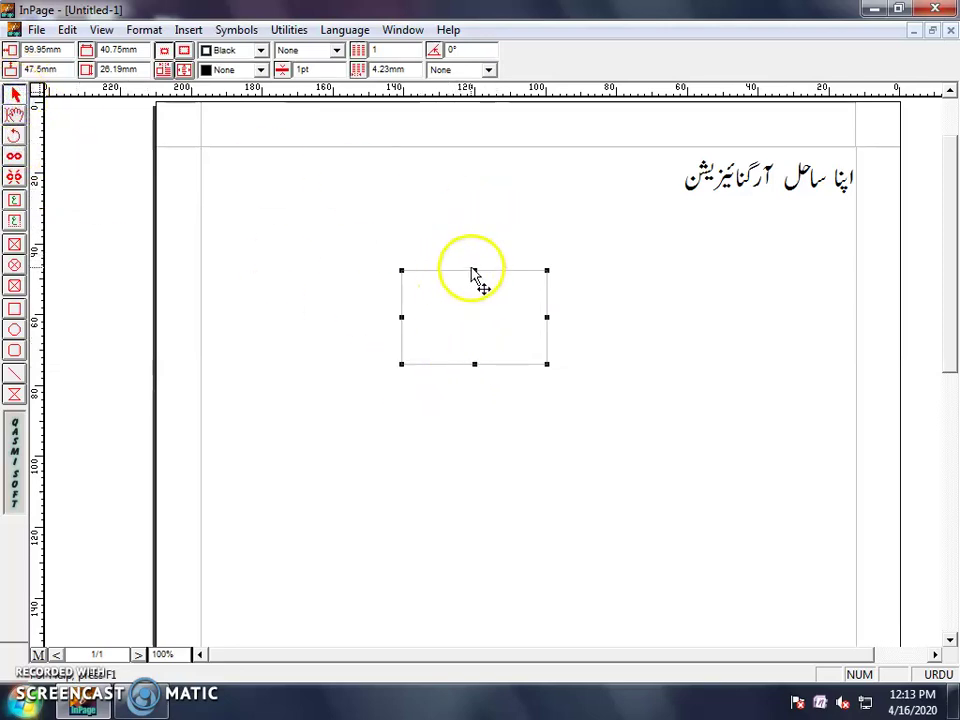
{"action": "left_click", "coordinate": [16, 135]}
{"action": "left_click_drag", "start_coordinate": [403, 371], "coordinate": [450, 418]}
Rotate the box to about 104°, then delete it.
{"action": "left_click", "coordinate": [386, 368]}
{"action": "left_click_drag", "start_coordinate": [386, 368], "coordinate": [264, 291]}
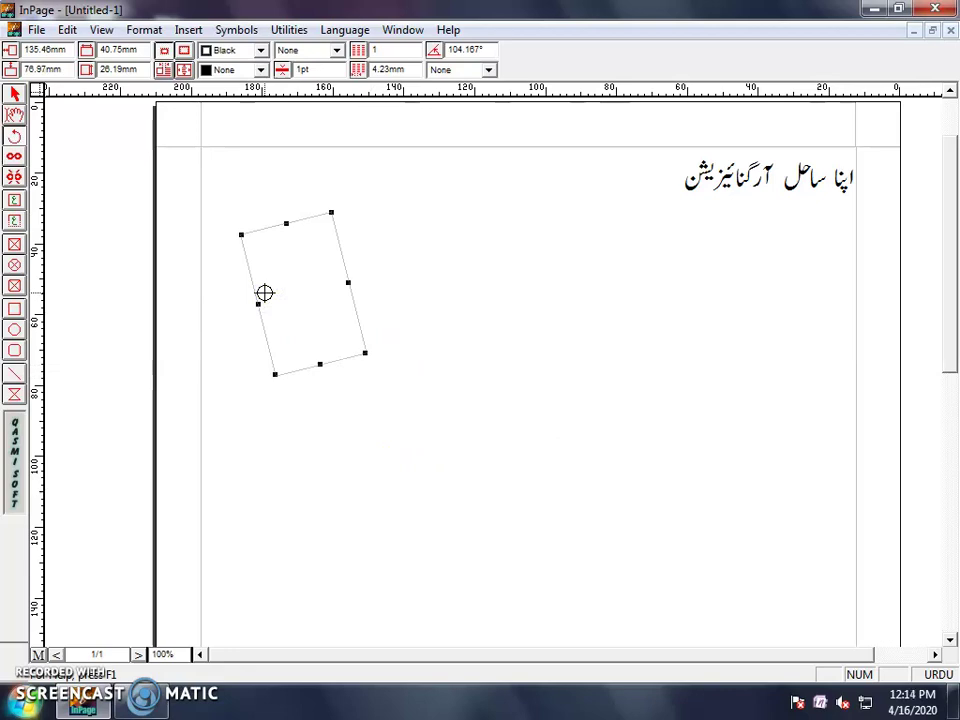
{"action": "mouse_move", "coordinate": [264, 292]}
{"action": "left_mouse_down"}
{"action": "mouse_move", "coordinate": [244, 336]}
{"action": "mouse_move", "coordinate": [264, 315]}
{"action": "left_mouse_up"}
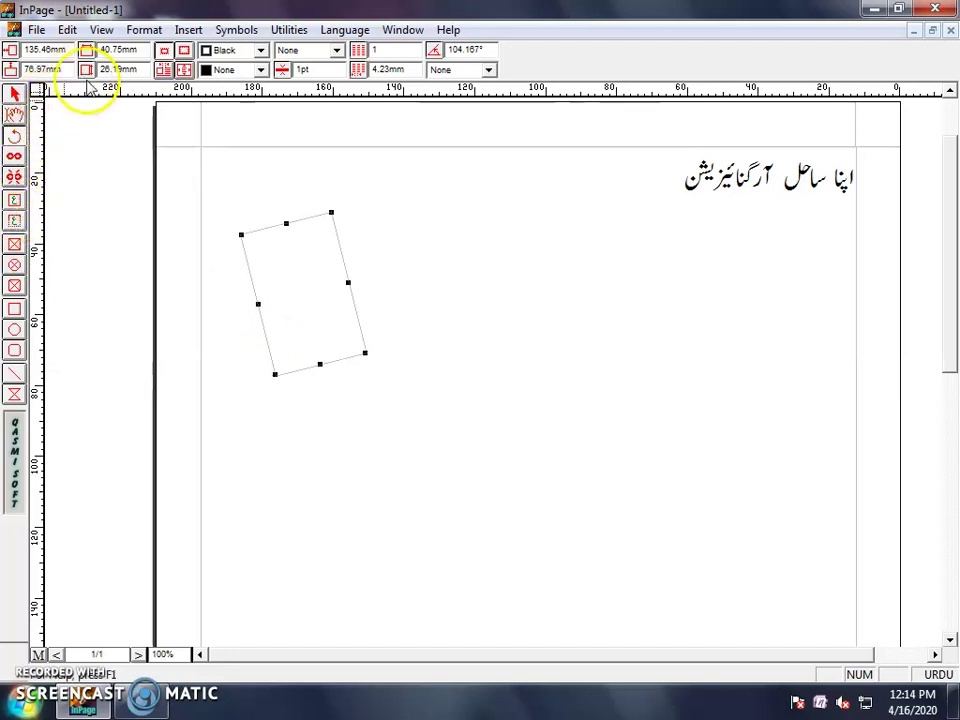
{"action": "left_click", "coordinate": [15, 94]}
{"action": "key", "text": "Delete"}
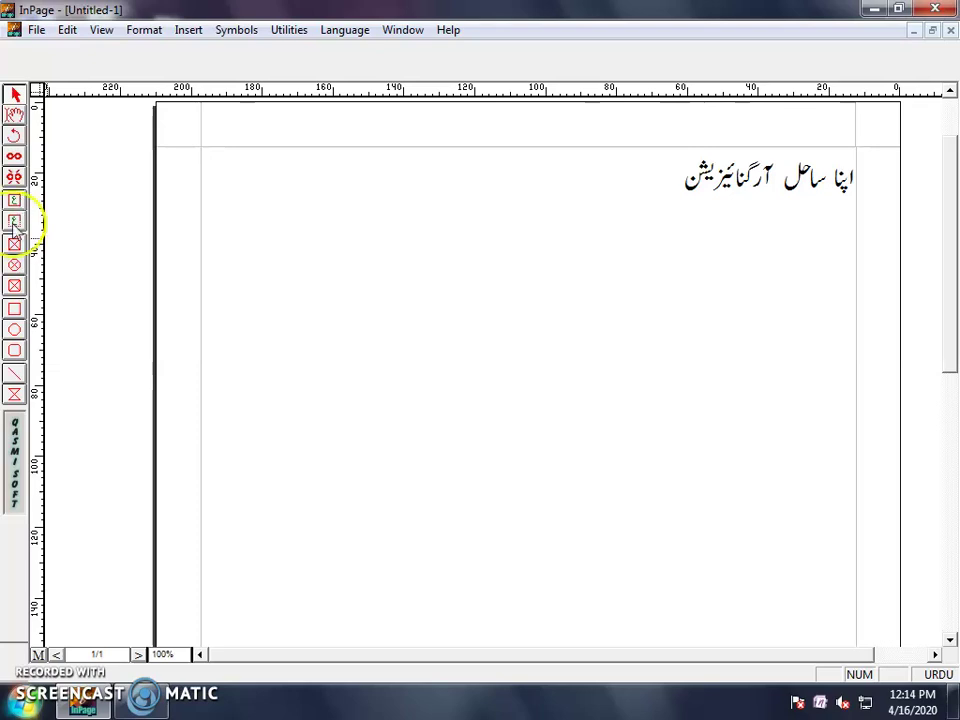
Draw a wide text box below the heading and remove the stray character typed in it.
{"action": "left_click", "coordinate": [14, 200]}
{"action": "left_click_drag", "start_coordinate": [370, 245], "coordinate": [657, 312]}
{"action": "type", "text": "ح"}
{"action": "key", "text": "BackSpace"}
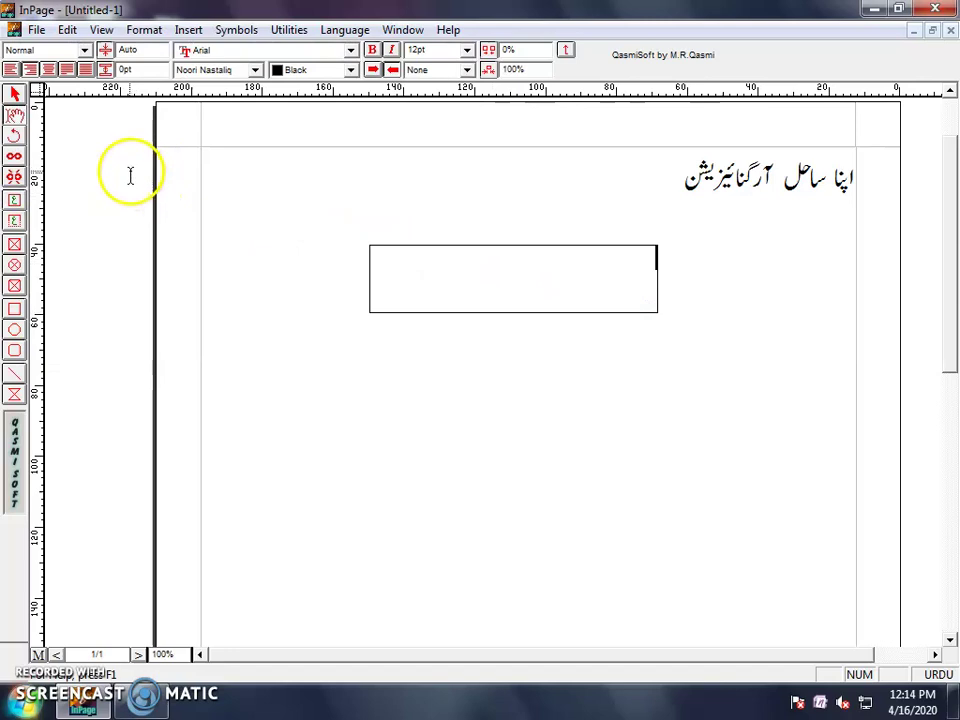
Draw a smaller text box beneath the wide one.
{"action": "left_click", "coordinate": [14, 198]}
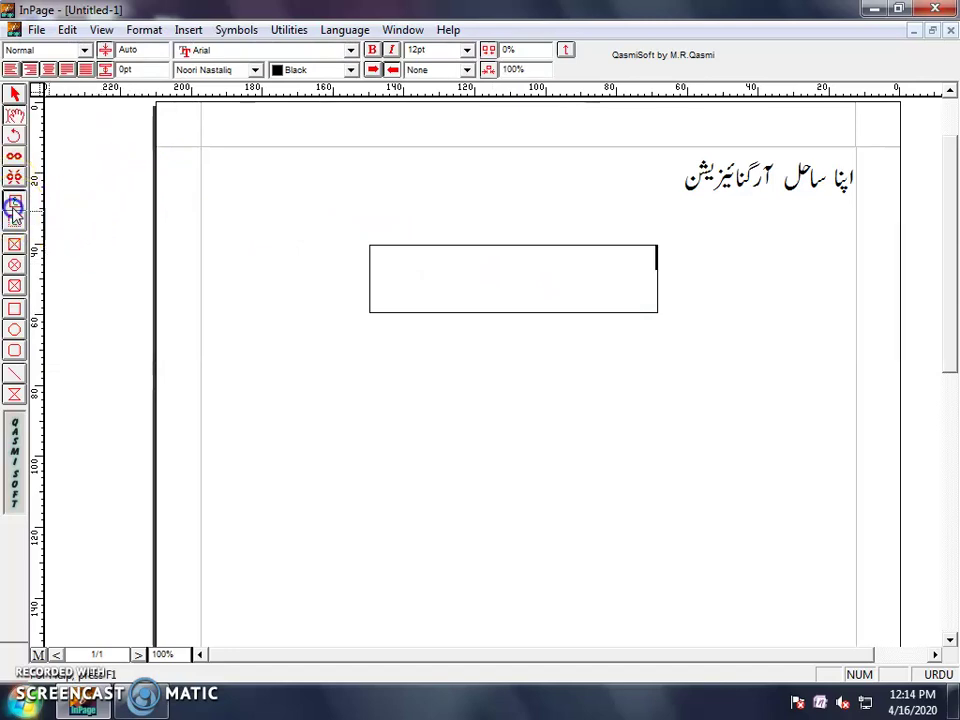
{"action": "left_click_drag", "start_coordinate": [437, 332], "coordinate": [619, 434]}
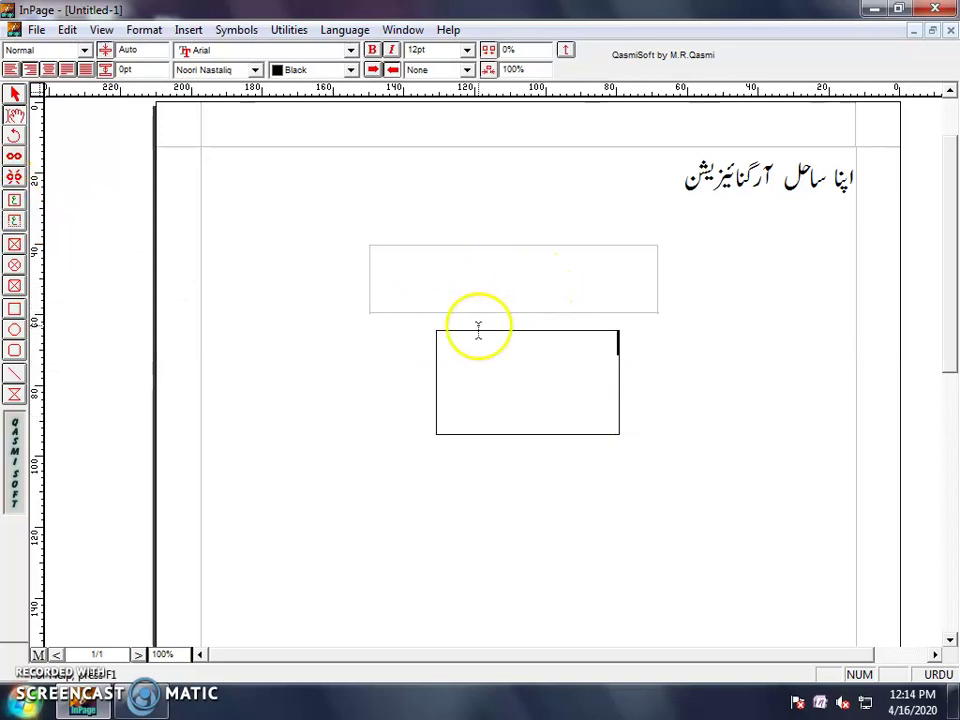
{"action": "left_click", "coordinate": [452, 398]}
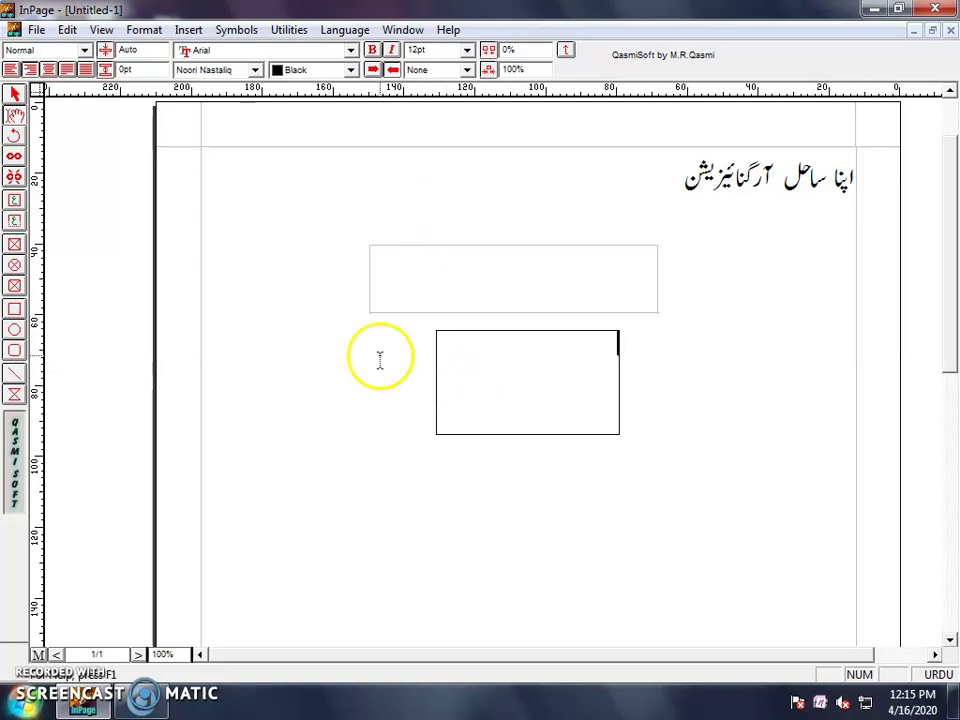
Link the upper text box to the lower one, then remove the link.
{"action": "left_click", "coordinate": [15, 162]}
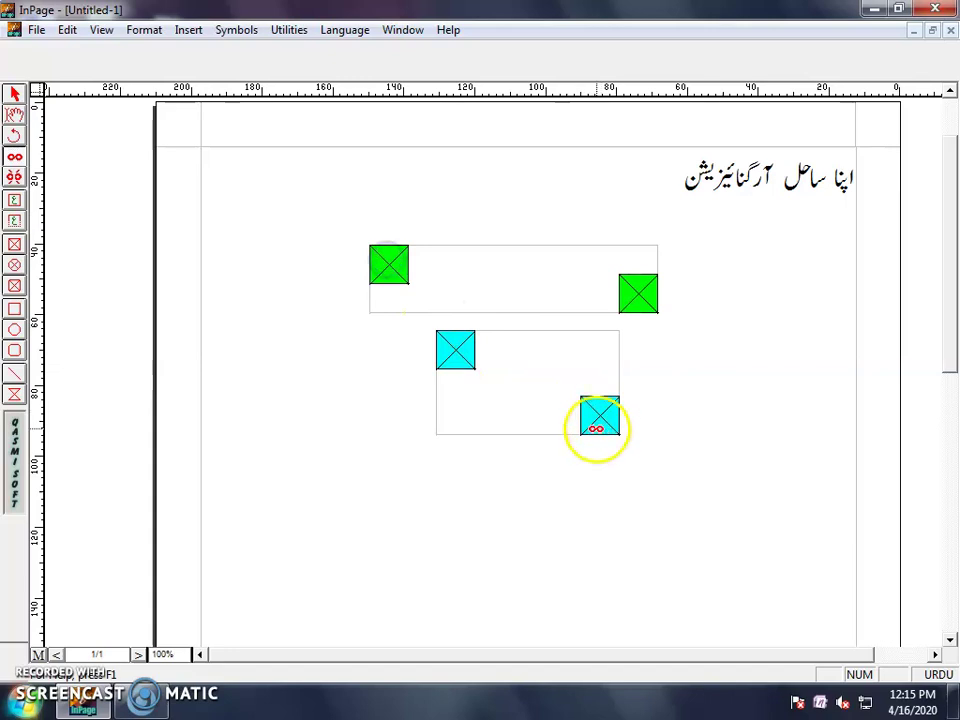
{"action": "left_click", "coordinate": [598, 418]}
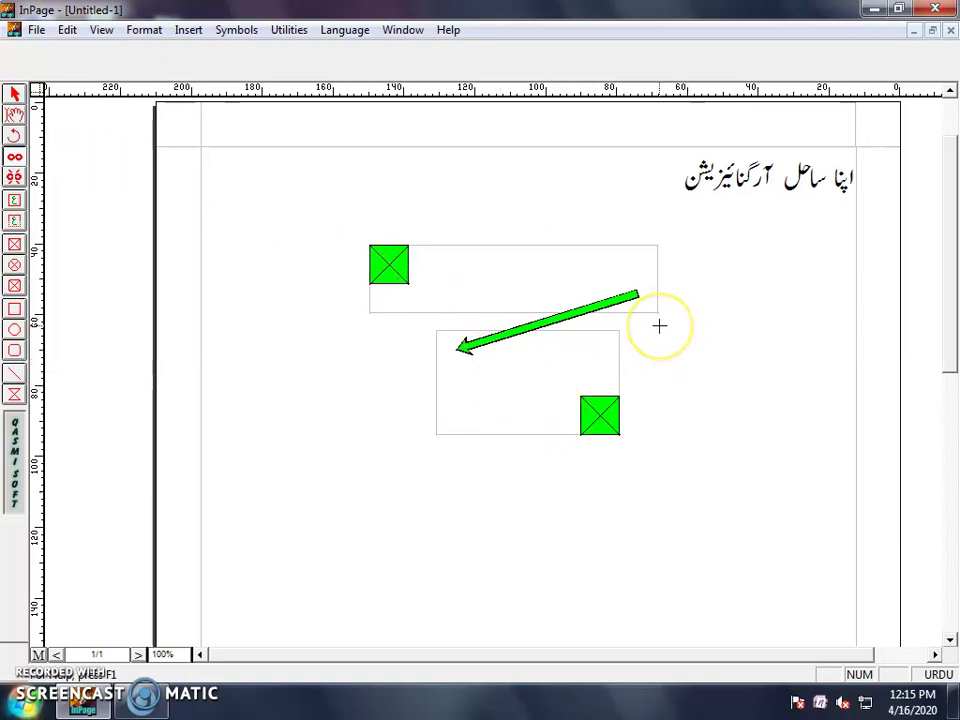
{"action": "left_click", "coordinate": [14, 177]}
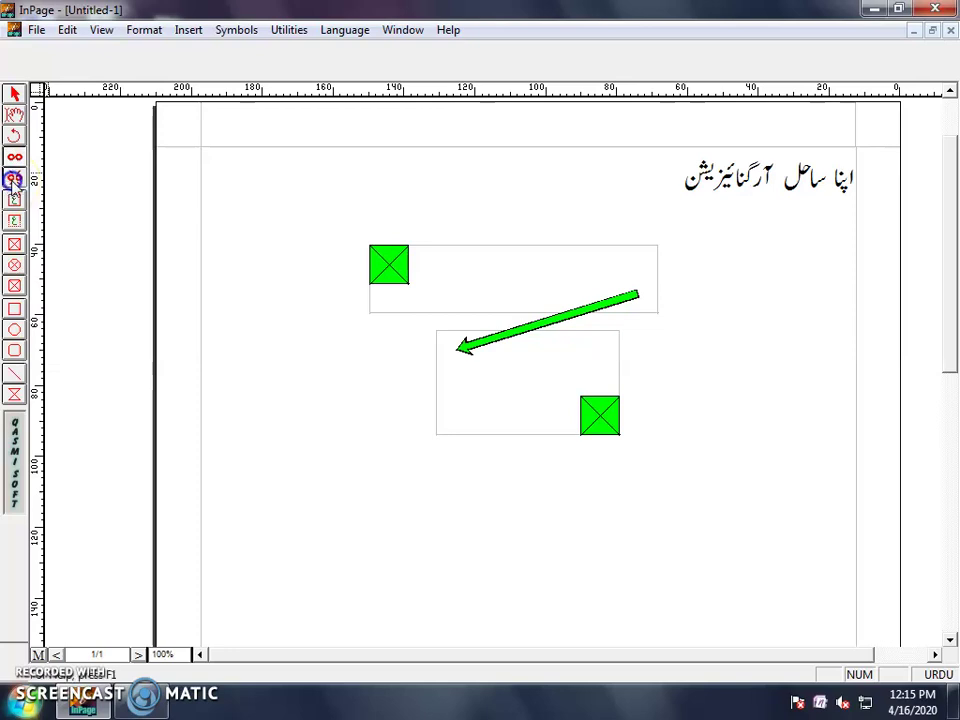
{"action": "left_click", "coordinate": [491, 327]}
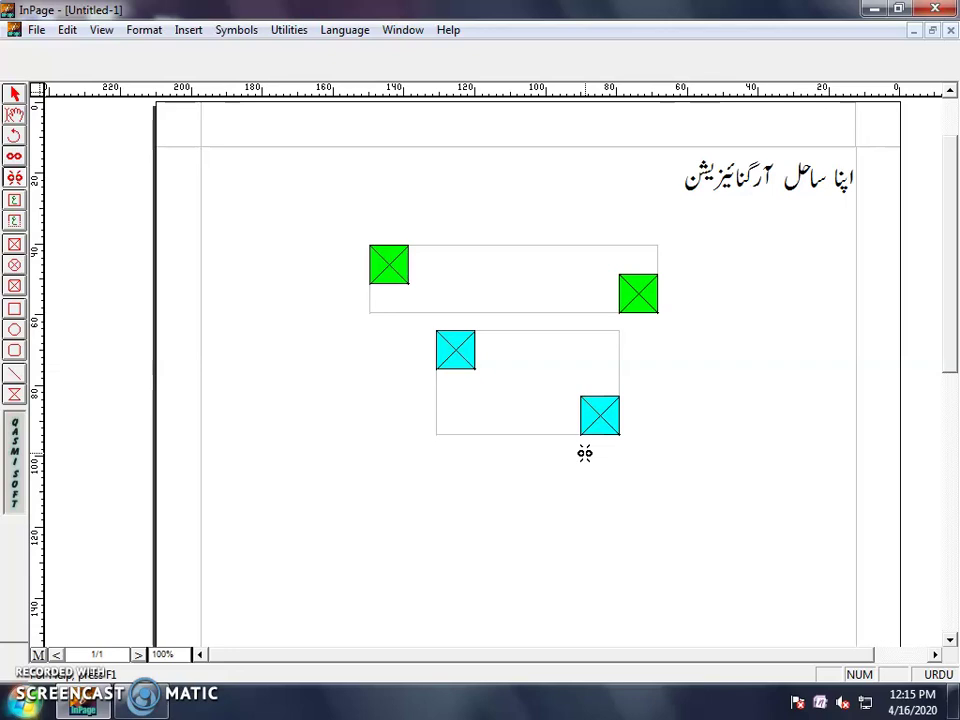
{"action": "left_click", "coordinate": [16, 205]}
Draw small text boxes inside the lower and upper boxes.
{"action": "left_click", "coordinate": [14, 220]}
{"action": "left_click_drag", "start_coordinate": [474, 366], "coordinate": [590, 390]}
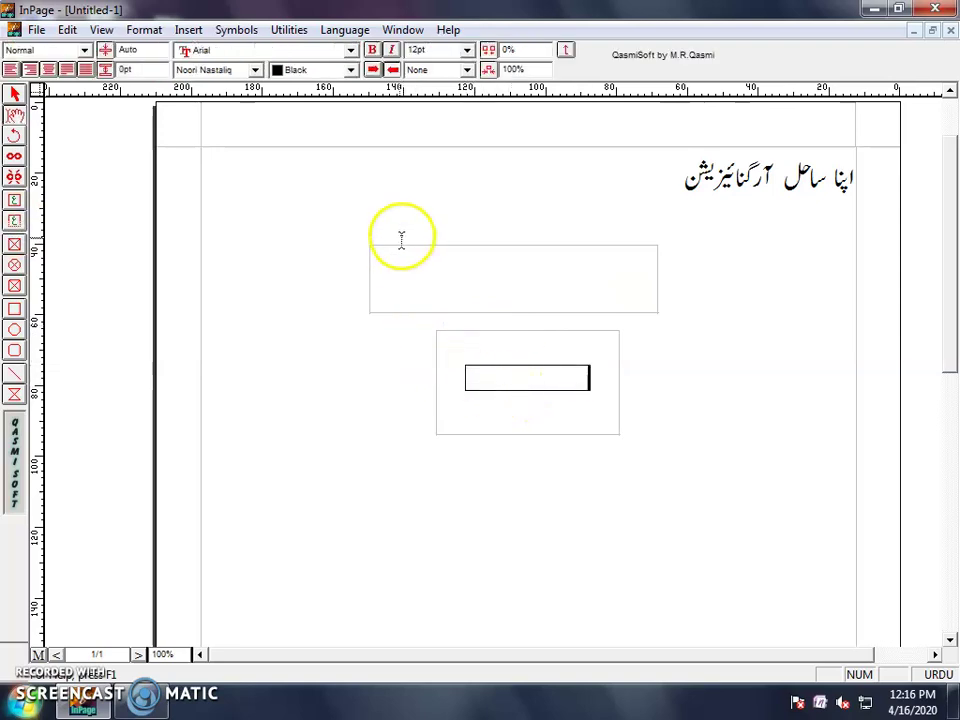
{"action": "left_click", "coordinate": [14, 220]}
{"action": "left_click_drag", "start_coordinate": [418, 276], "coordinate": [630, 300]}
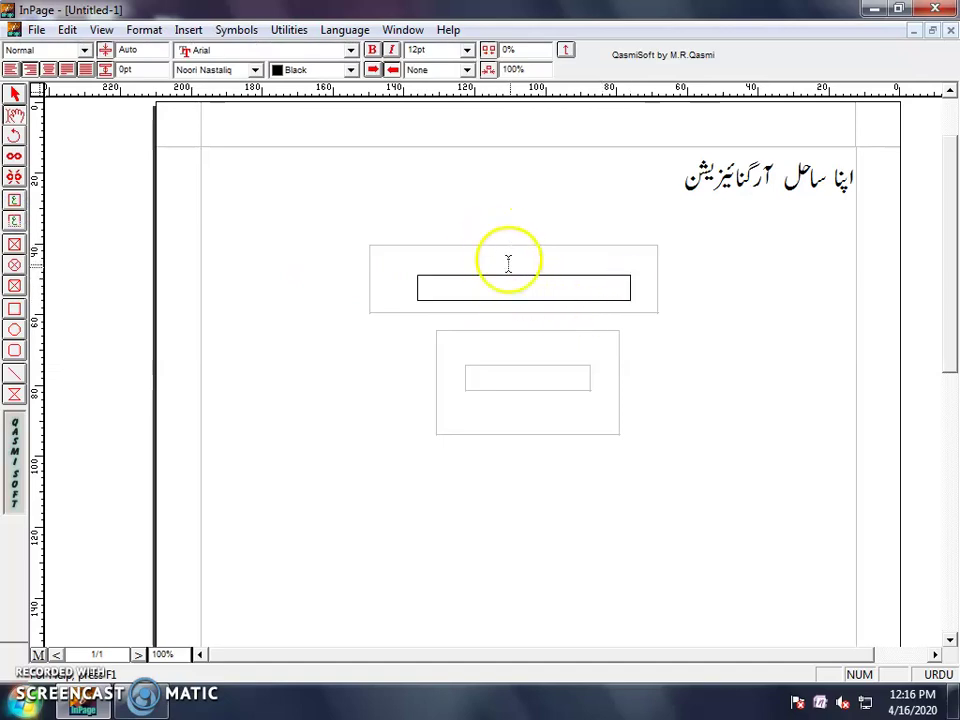
Enlarge the upper text box so it encloses the lower one.
{"action": "left_click", "coordinate": [15, 95]}
{"action": "left_click", "coordinate": [656, 311]}
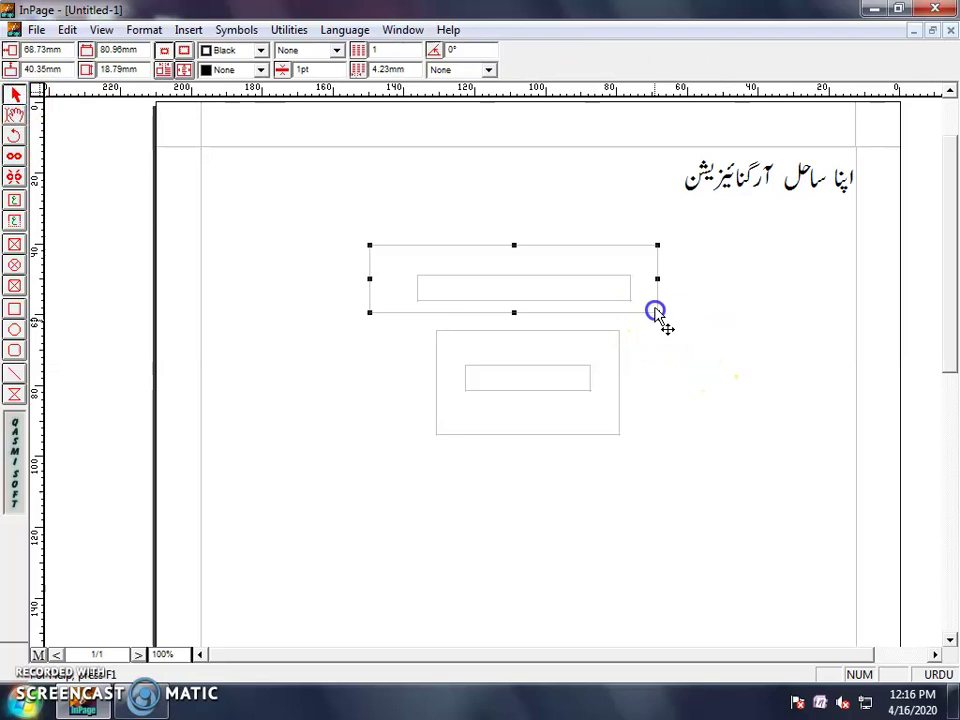
{"action": "left_click_drag", "start_coordinate": [658, 315], "coordinate": [697, 489]}
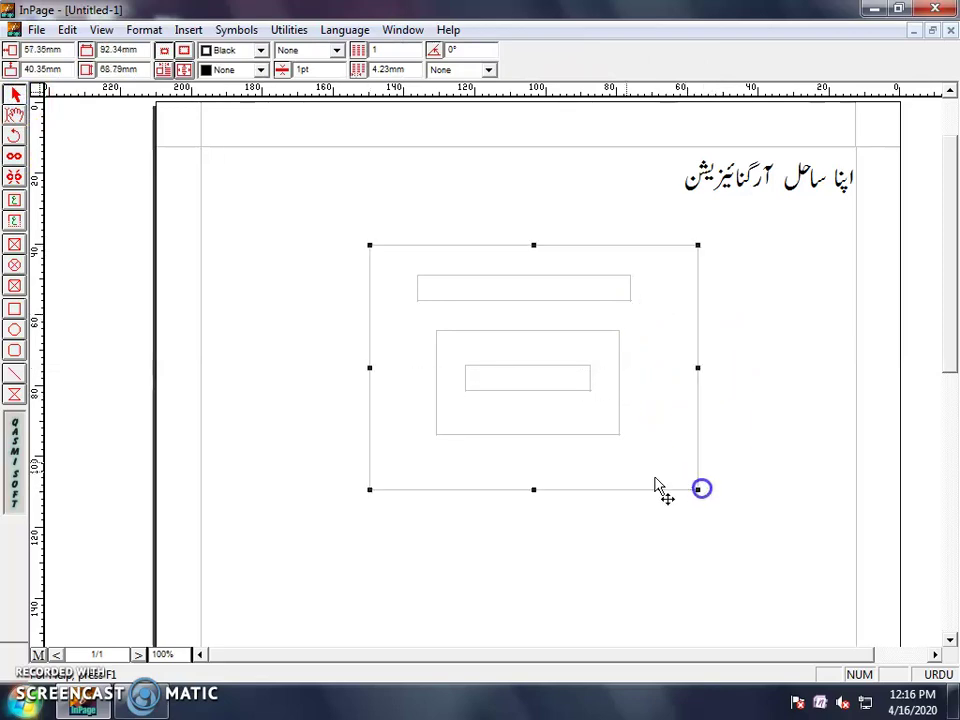
{"action": "left_click", "coordinate": [698, 494]}
{"action": "left_click", "coordinate": [697, 494]}
Move the small text box near the top slightly left and up.
{"action": "left_click", "coordinate": [574, 493]}
{"action": "left_click", "coordinate": [503, 292]}
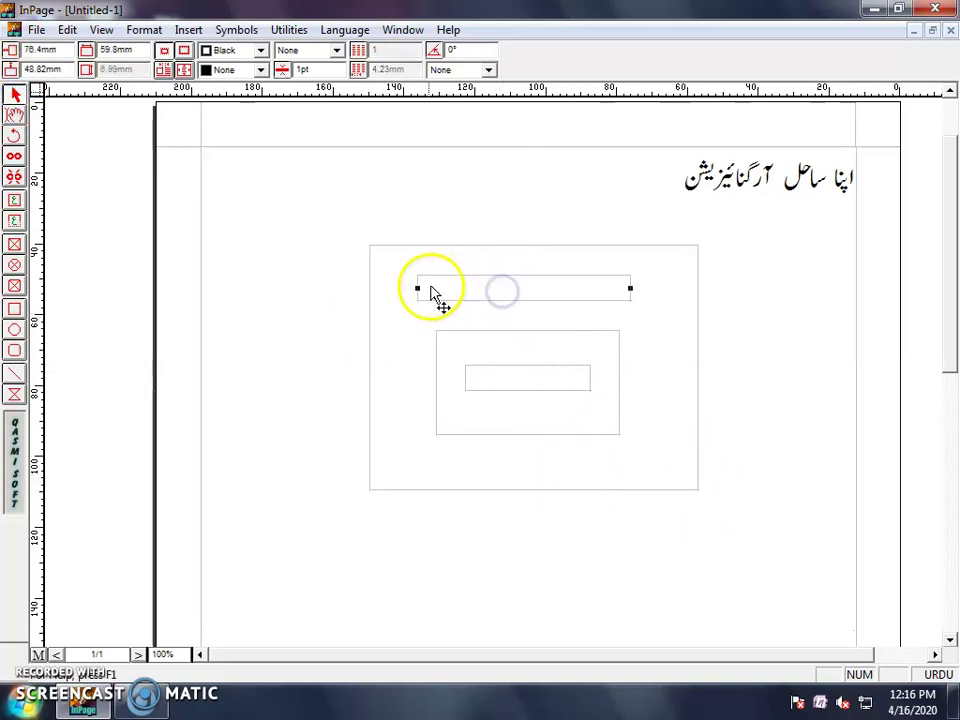
{"action": "left_click_drag", "start_coordinate": [418, 292], "coordinate": [441, 273]}
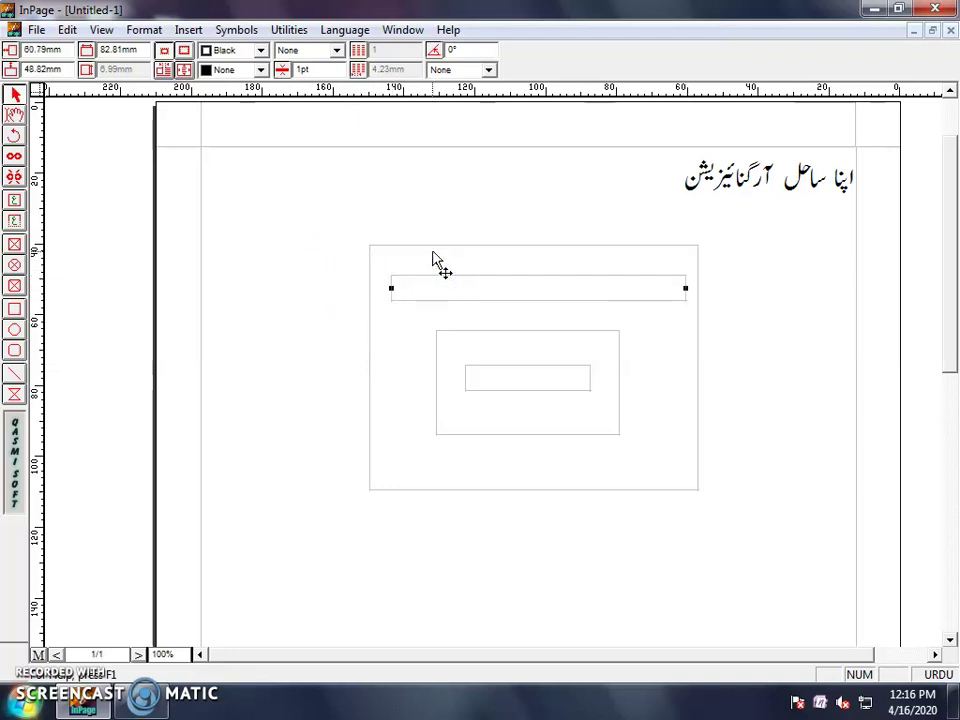
Draw a picture box left of the text boxes and import the Chrysanthemum sample photo.
{"action": "left_click", "coordinate": [15, 245]}
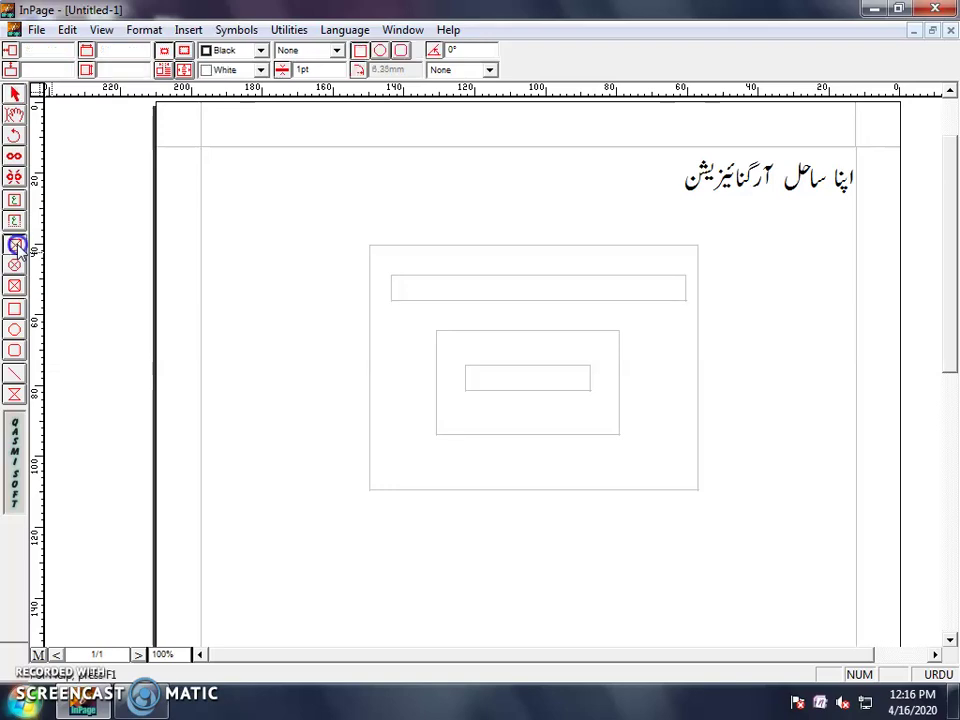
{"action": "left_click_drag", "start_coordinate": [221, 225], "coordinate": [338, 331]}
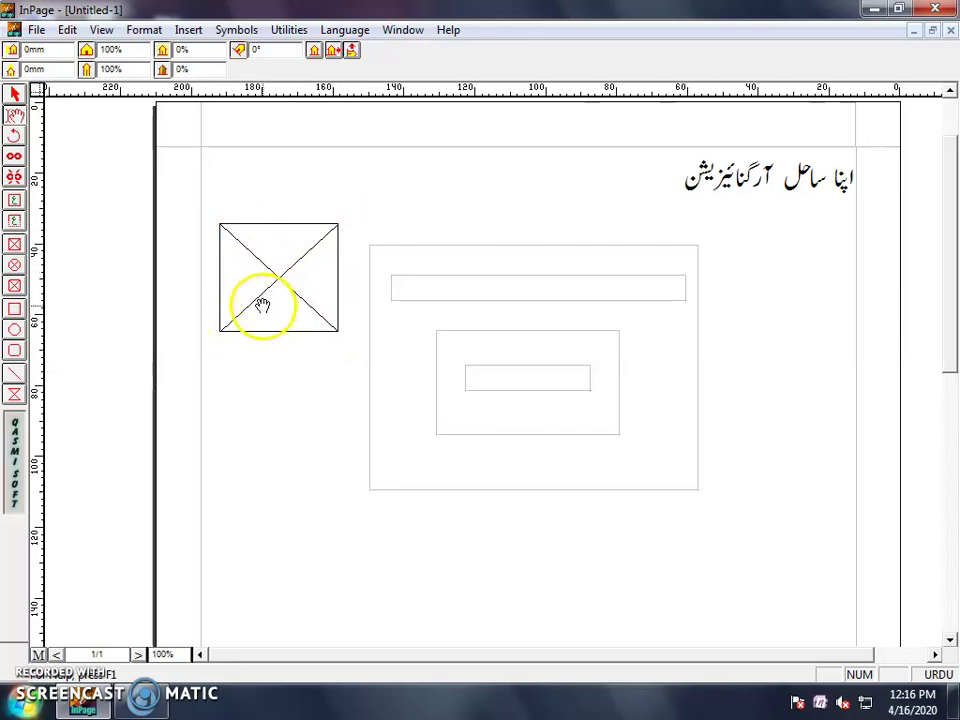
{"action": "double_click", "coordinate": [286, 286]}
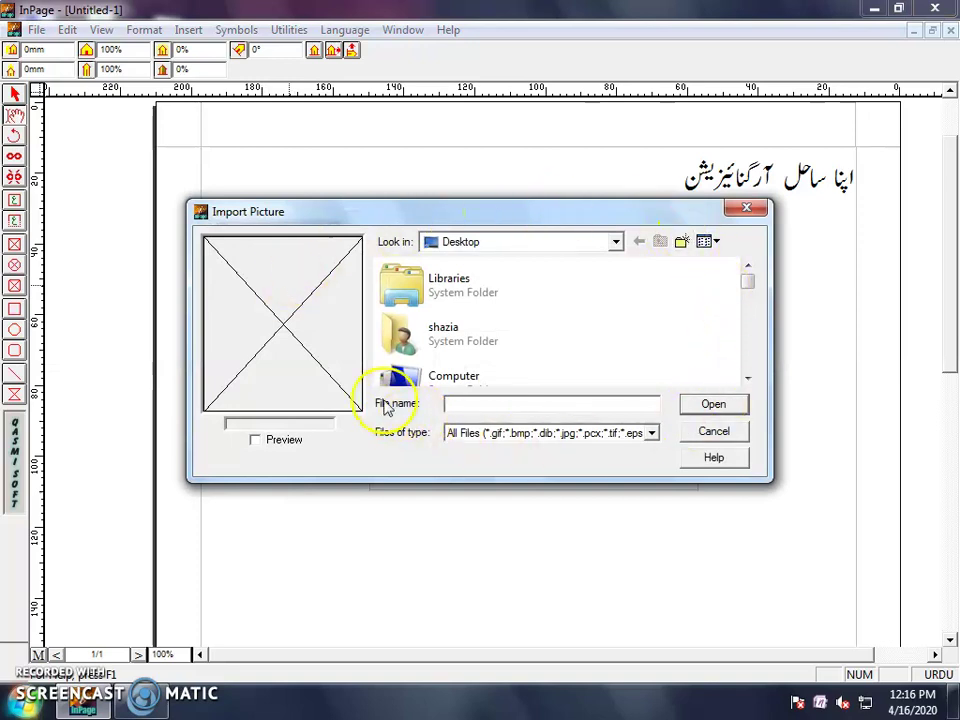
{"action": "double_click", "coordinate": [427, 285]}
{"action": "scroll", "coordinate": [470, 340], "scroll_direction": "down", "scroll_amount": 1}
{"action": "double_click", "coordinate": [401, 311]}
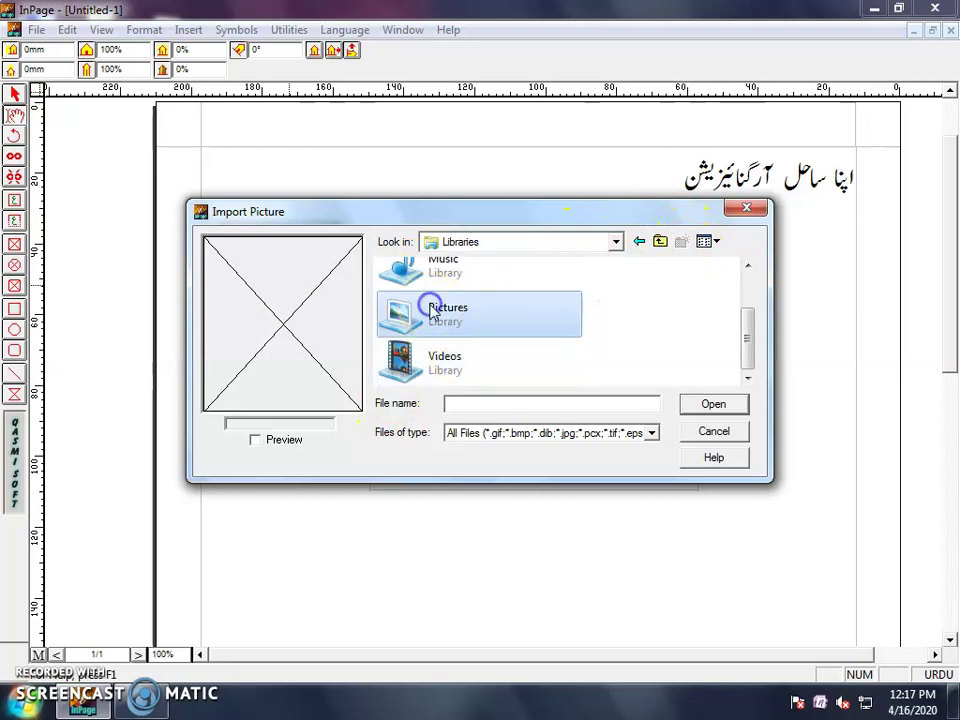
{"action": "double_click", "coordinate": [550, 302]}
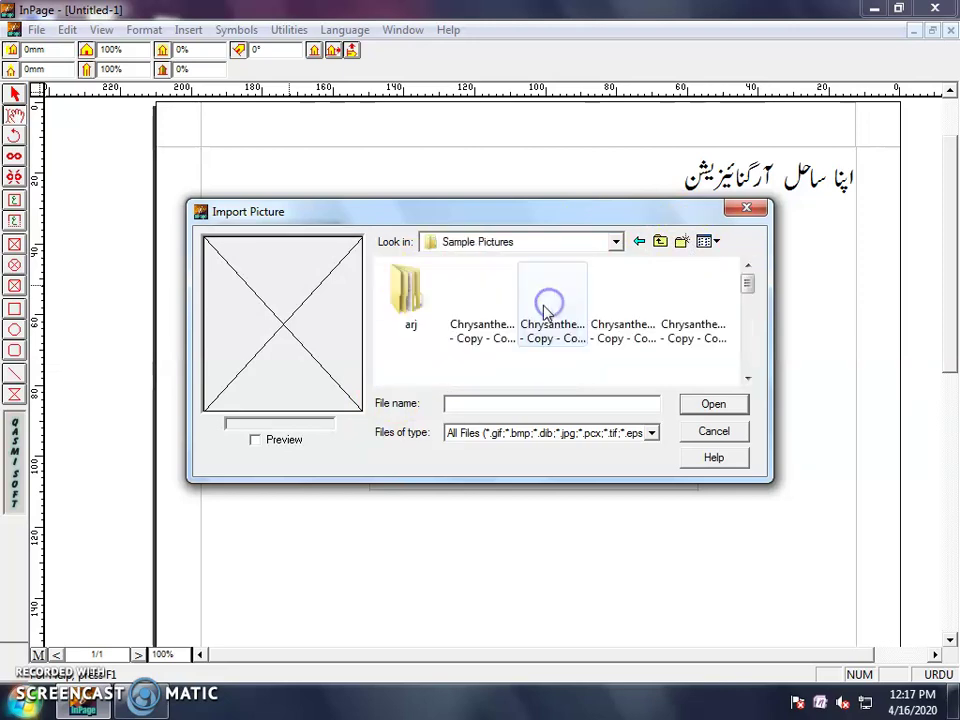
{"action": "left_click", "coordinate": [468, 318]}
{"action": "left_click", "coordinate": [713, 404]}
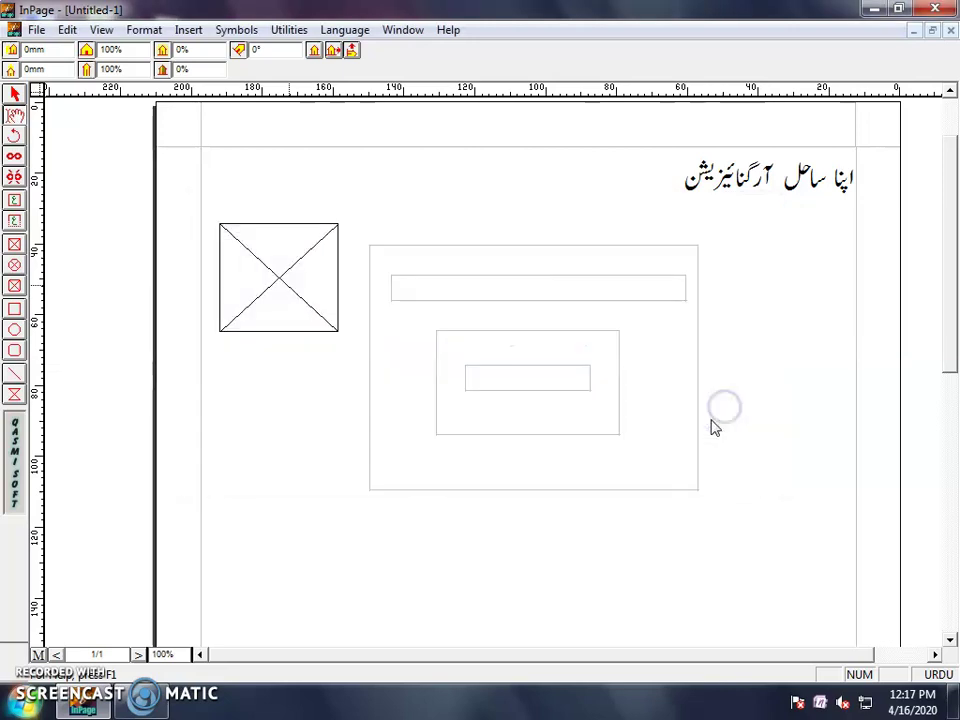
Reposition the chrysanthemum image within its picture box.
{"action": "left_click", "coordinate": [253, 272]}
{"action": "left_click_drag", "start_coordinate": [253, 272], "coordinate": [265, 304]}
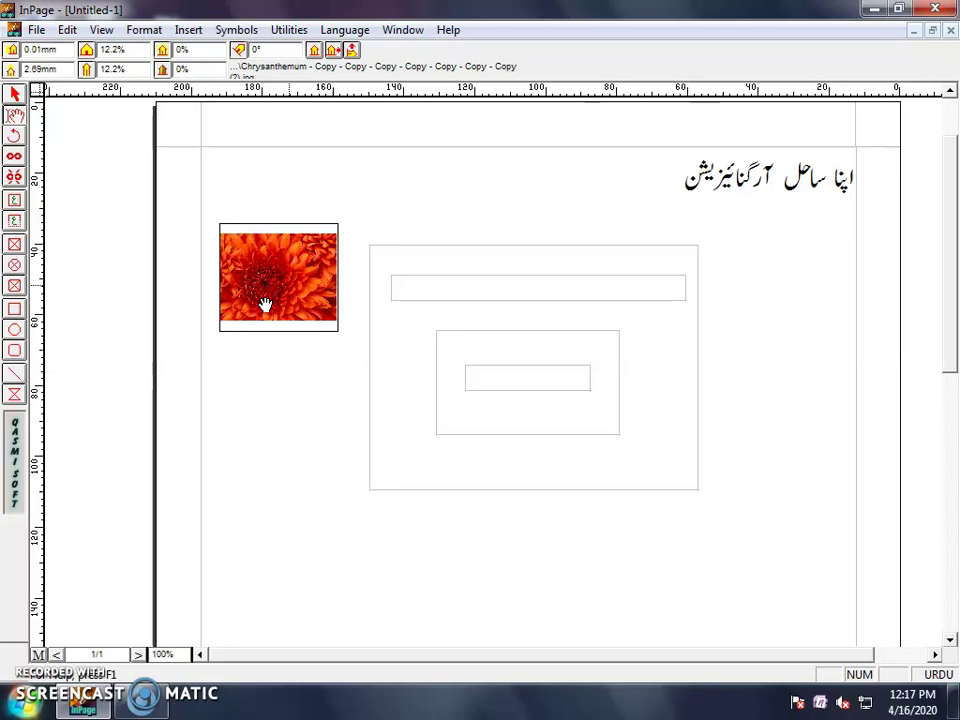
{"action": "left_click", "coordinate": [242, 304]}
{"action": "left_click", "coordinate": [15, 268]}
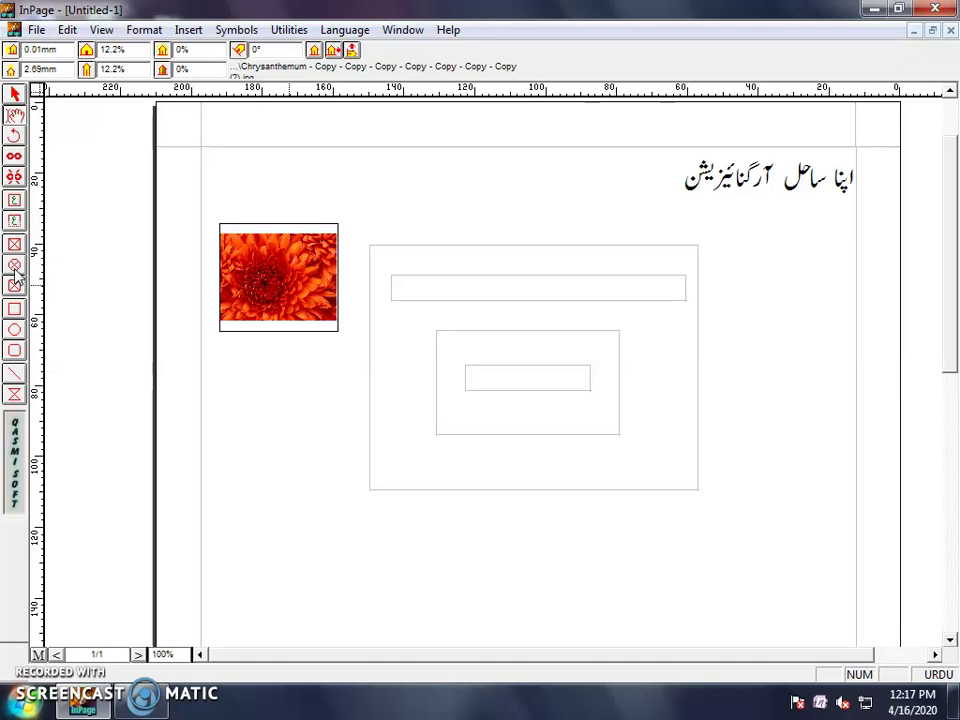
Draw a circular picture frame below the flower and import the Desert sample photo.
{"action": "left_click", "coordinate": [15, 268]}
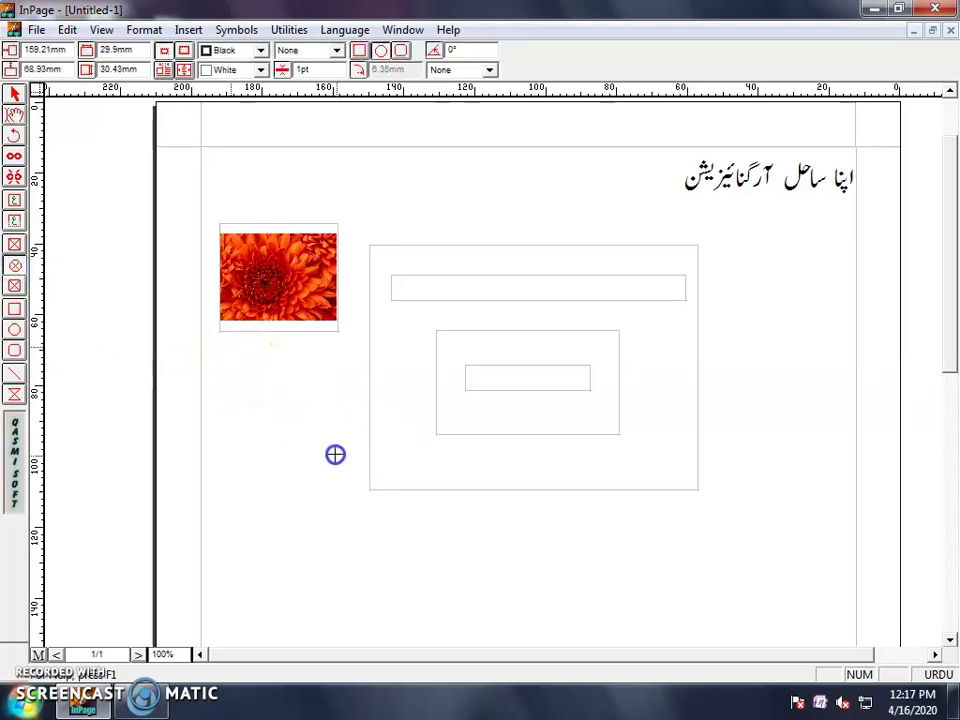
{"action": "left_click_drag", "start_coordinate": [335, 455], "coordinate": [339, 454]}
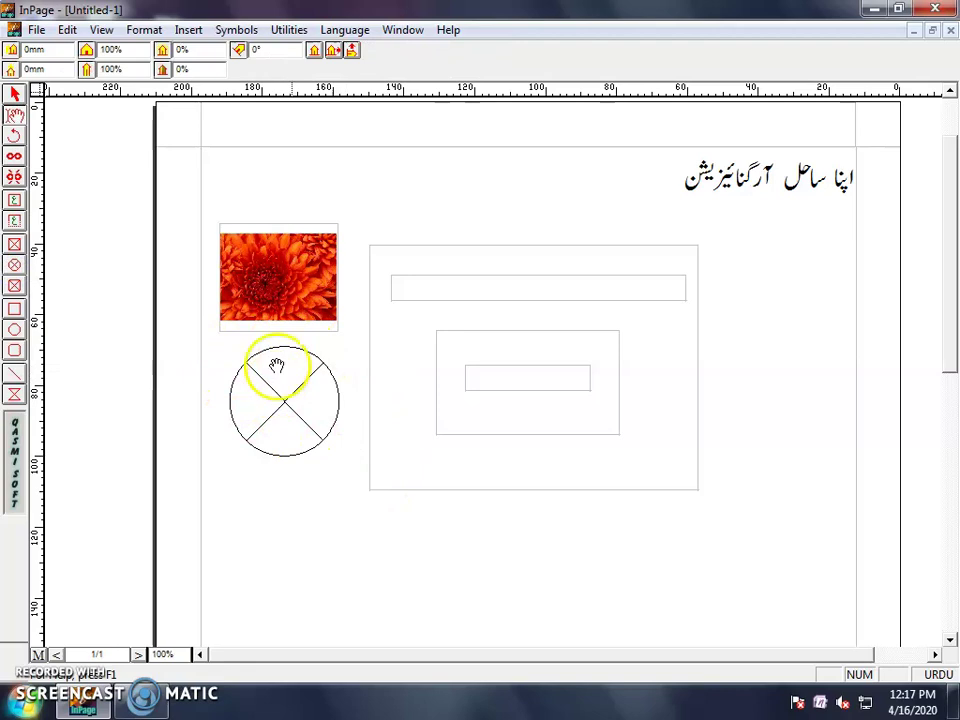
{"action": "double_click", "coordinate": [286, 405]}
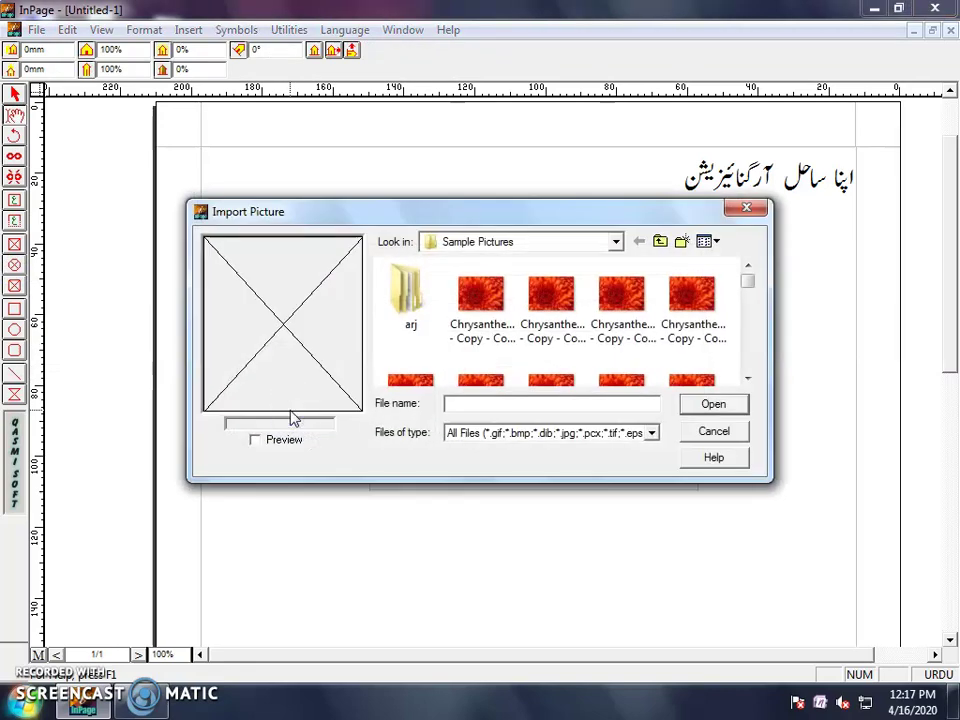
{"action": "left_click", "coordinate": [749, 378]}
{"action": "left_click_drag", "start_coordinate": [749, 378], "coordinate": [749, 378]}
{"action": "left_click", "coordinate": [576, 376]}
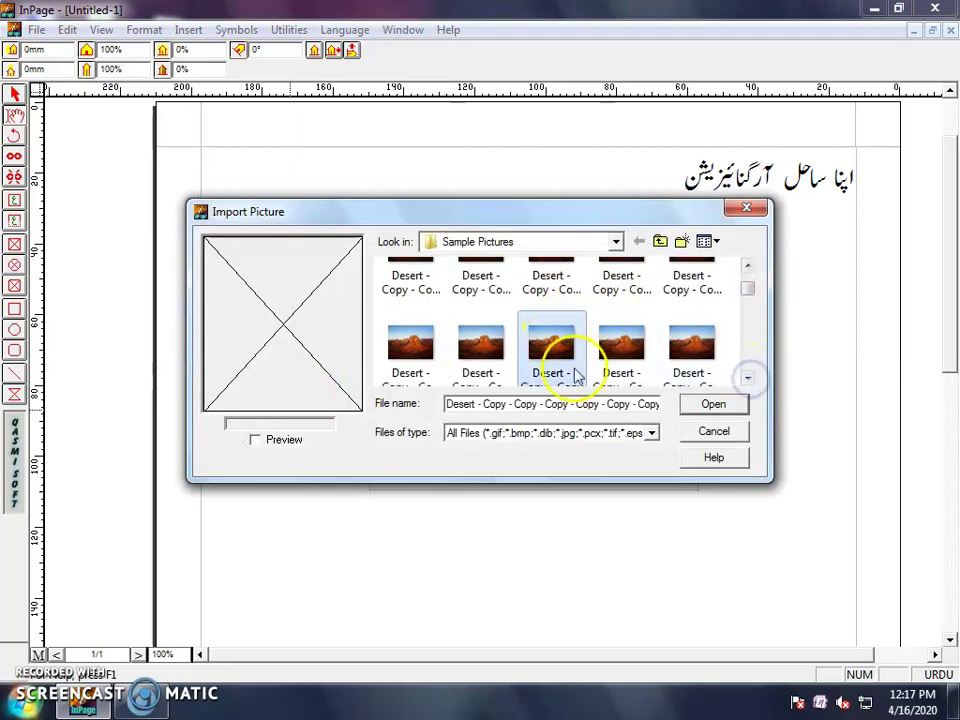
{"action": "left_click", "coordinate": [700, 405]}
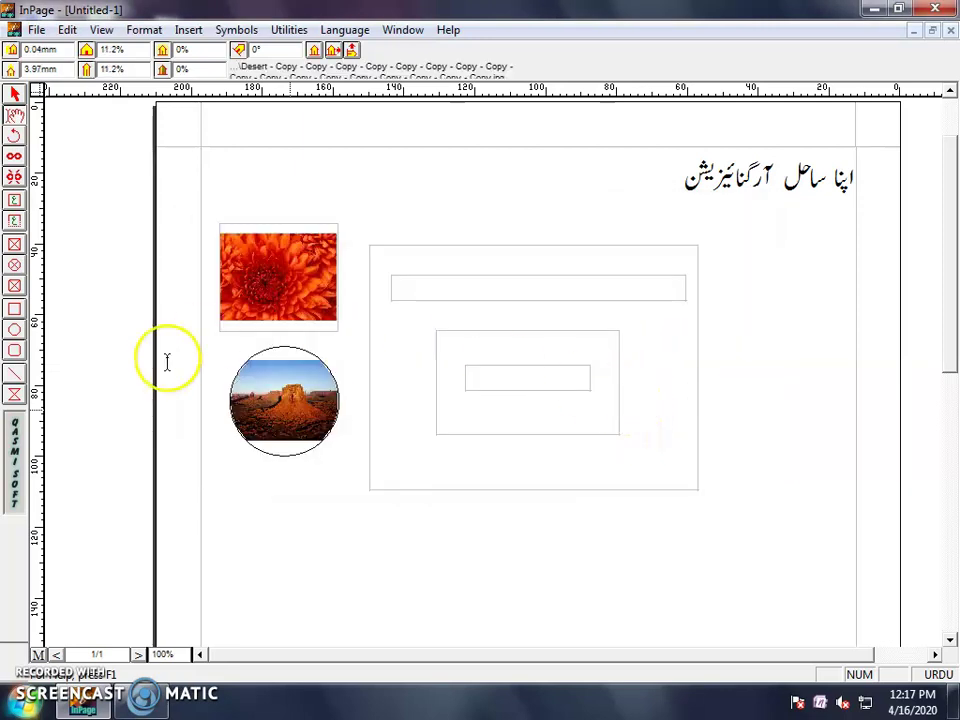
Draw a rounded-corner picture box below the circle and import the Hydrangeas photo.
{"action": "left_click", "coordinate": [14, 290]}
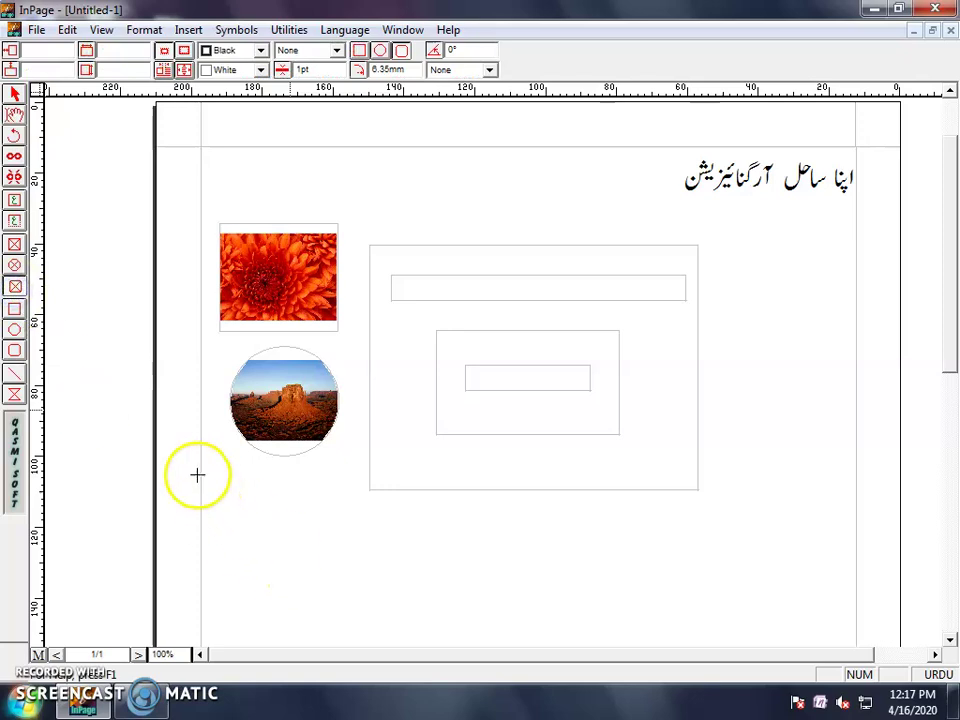
{"action": "left_click_drag", "start_coordinate": [224, 465], "coordinate": [341, 569]}
{"action": "left_click", "coordinate": [349, 482]}
{"action": "left_click", "coordinate": [269, 517]}
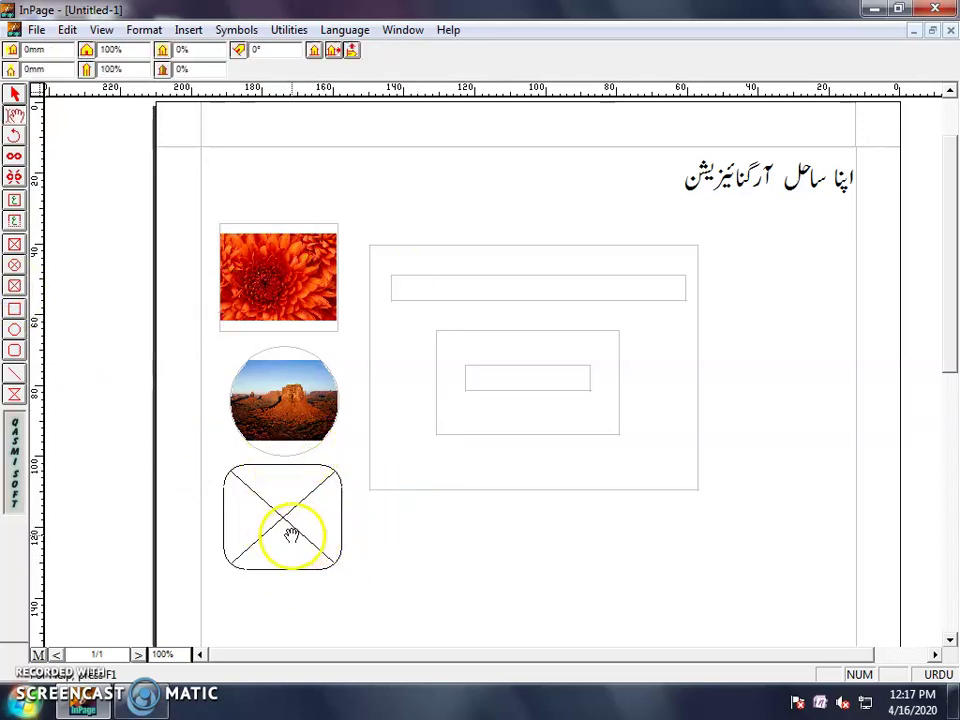
{"action": "double_click", "coordinate": [292, 540]}
{"action": "left_click_drag", "start_coordinate": [750, 280], "coordinate": [745, 316]}
{"action": "left_click", "coordinate": [697, 305]}
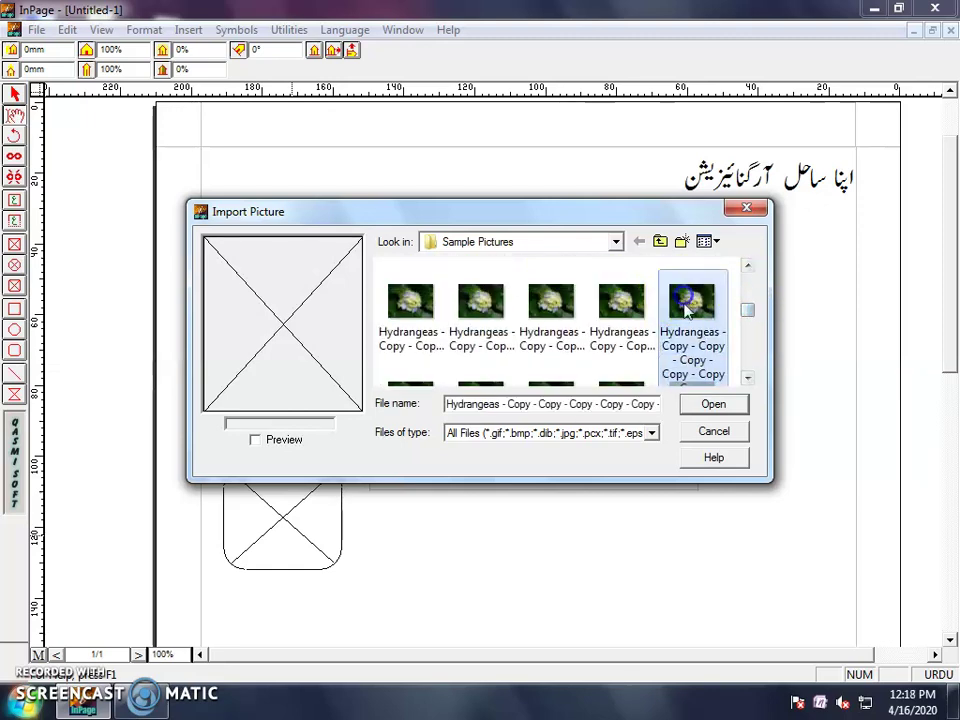
{"action": "left_click", "coordinate": [700, 403]}
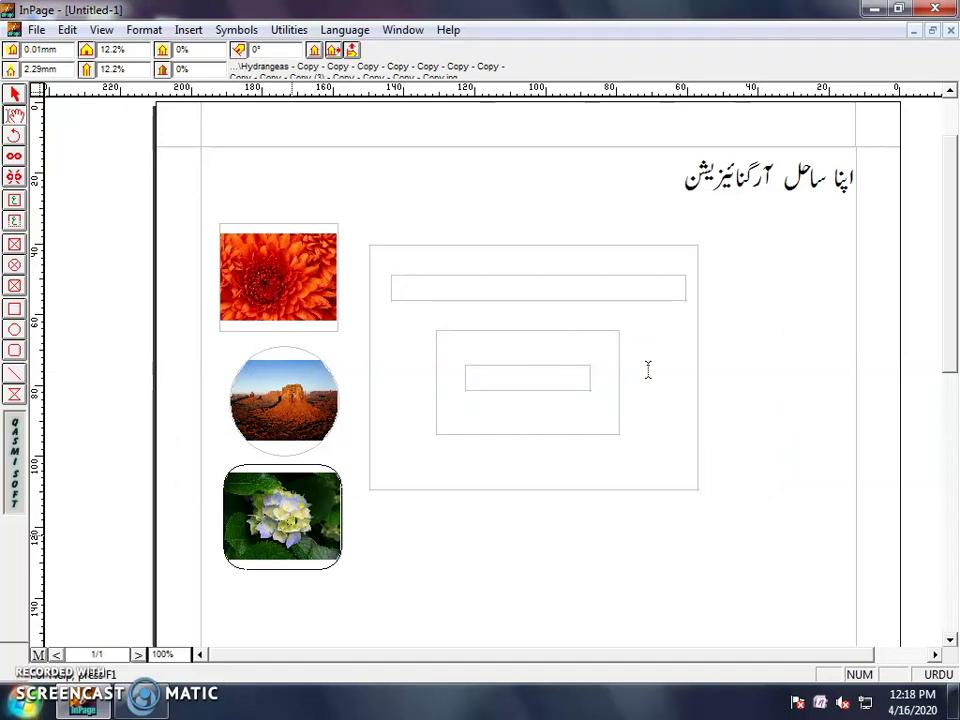
Draw a square to the right of the nested text boxes and fill it red.
{"action": "left_click", "coordinate": [15, 310]}
{"action": "left_click_drag", "start_coordinate": [710, 252], "coordinate": [825, 367]}
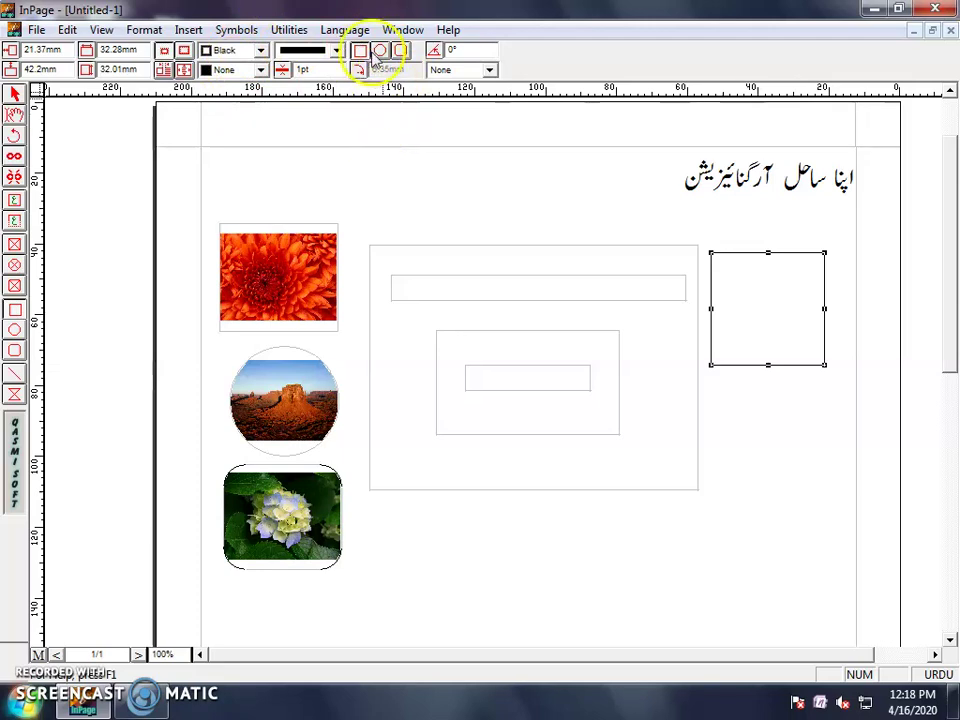
{"action": "left_click", "coordinate": [261, 70]}
{"action": "scroll", "coordinate": [240, 110], "scroll_direction": "down", "scroll_amount": 1}
{"action": "left_click", "coordinate": [226, 103]}
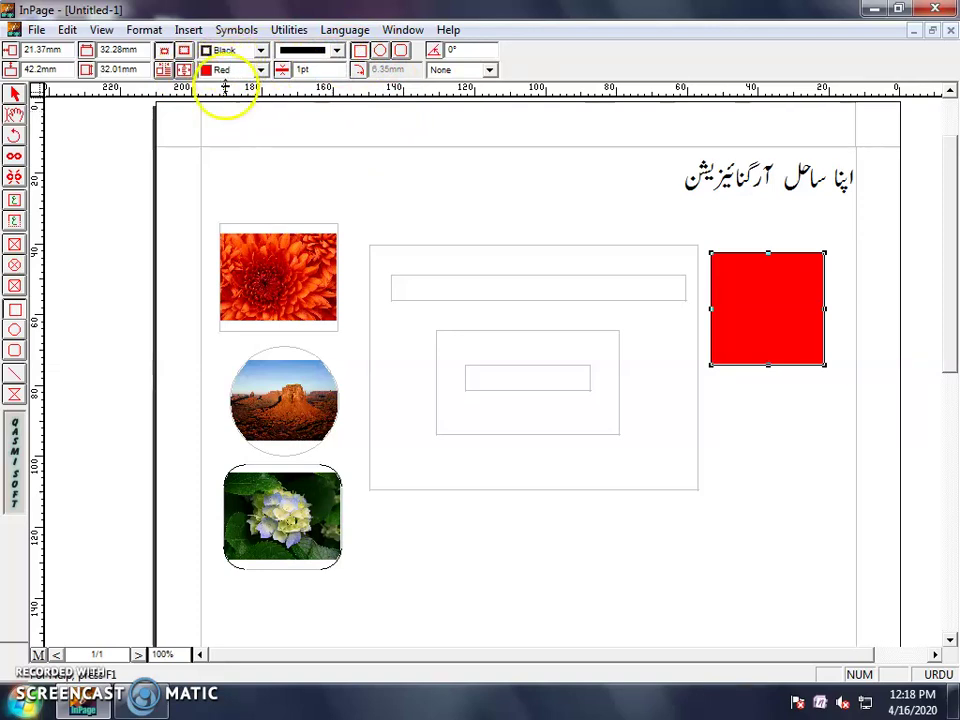
Draw a circle below the red square and fill it yellow.
{"action": "left_click", "coordinate": [15, 331]}
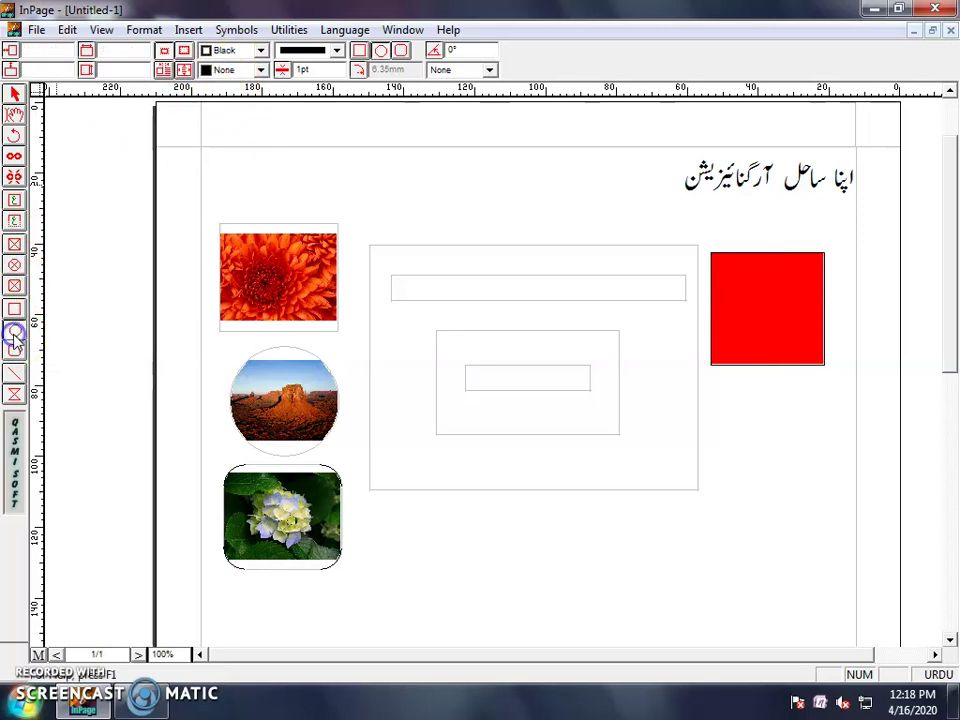
{"action": "mouse_move", "coordinate": [723, 389]}
{"action": "left_mouse_down"}
{"action": "mouse_move", "coordinate": [812, 459]}
{"action": "mouse_move", "coordinate": [821, 495]}
{"action": "left_mouse_up"}
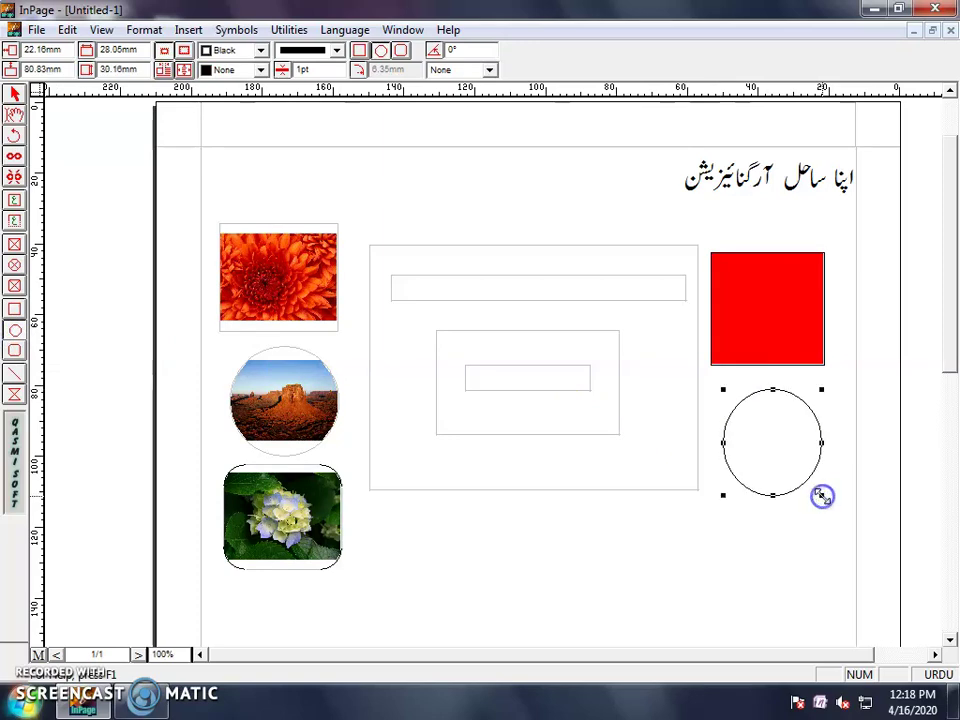
{"action": "left_click", "coordinate": [260, 69]}
{"action": "scroll", "coordinate": [242, 84], "scroll_direction": "down", "scroll_amount": 2}
{"action": "left_click", "coordinate": [225, 112]}
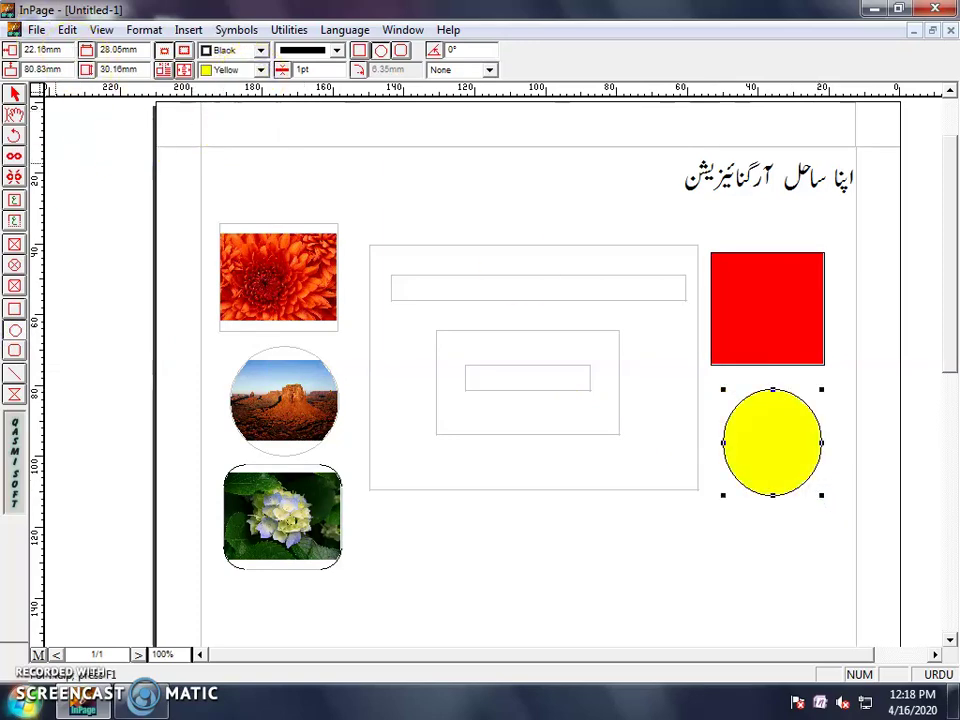
Draw a rounded rectangle below the yellow circle and fill it blue.
{"action": "left_click", "coordinate": [15, 351]}
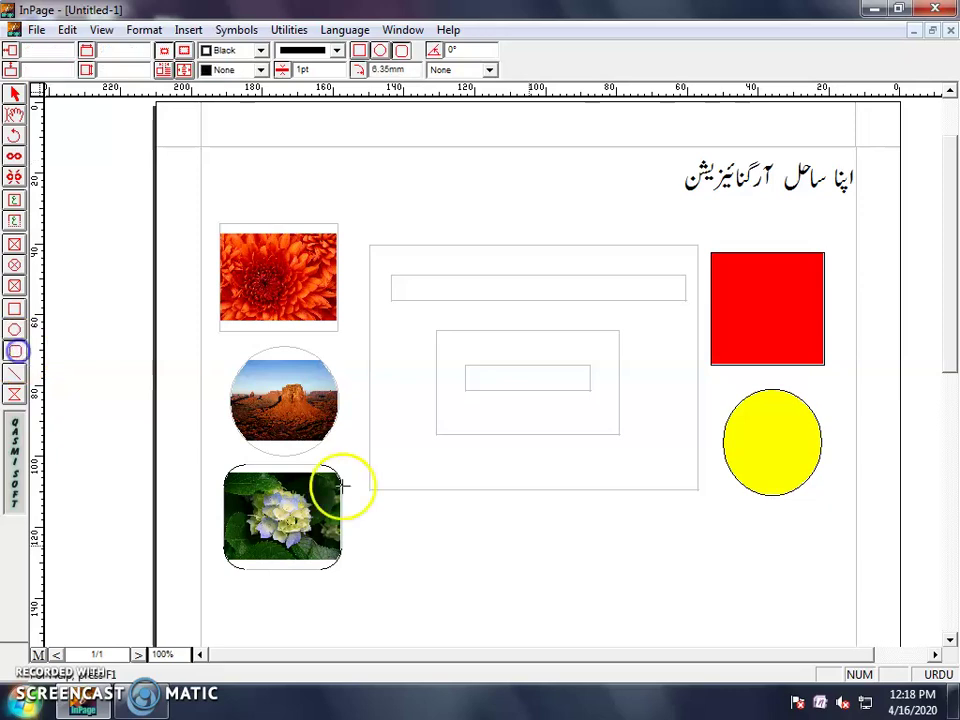
{"action": "left_click_drag", "start_coordinate": [736, 511], "coordinate": [832, 604]}
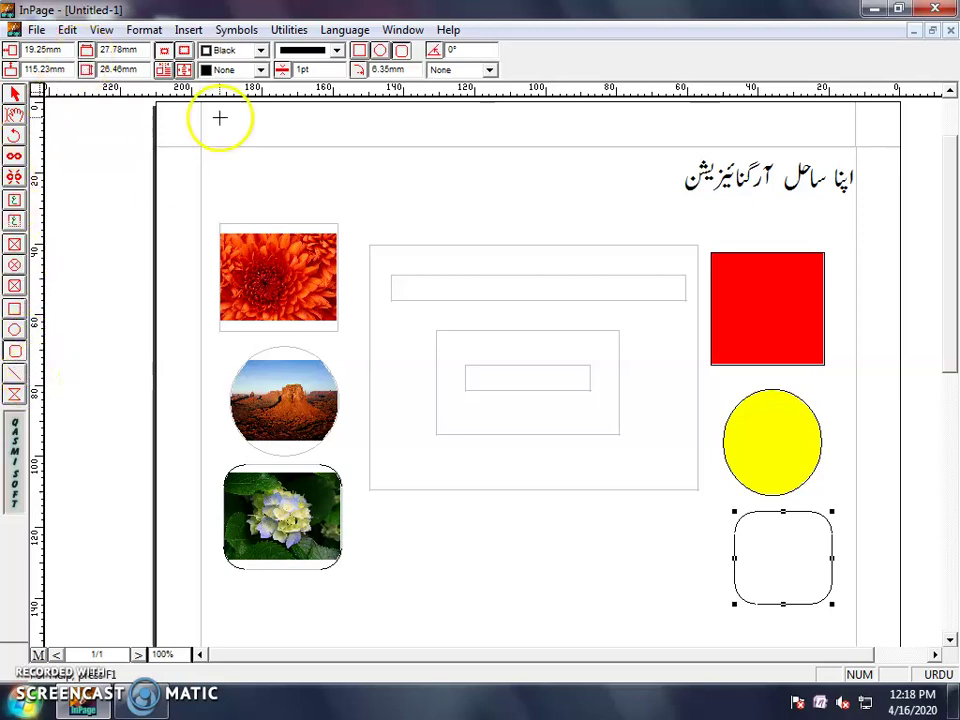
{"action": "left_click", "coordinate": [260, 70]}
{"action": "scroll", "coordinate": [253, 115], "scroll_direction": "down", "scroll_amount": 2}
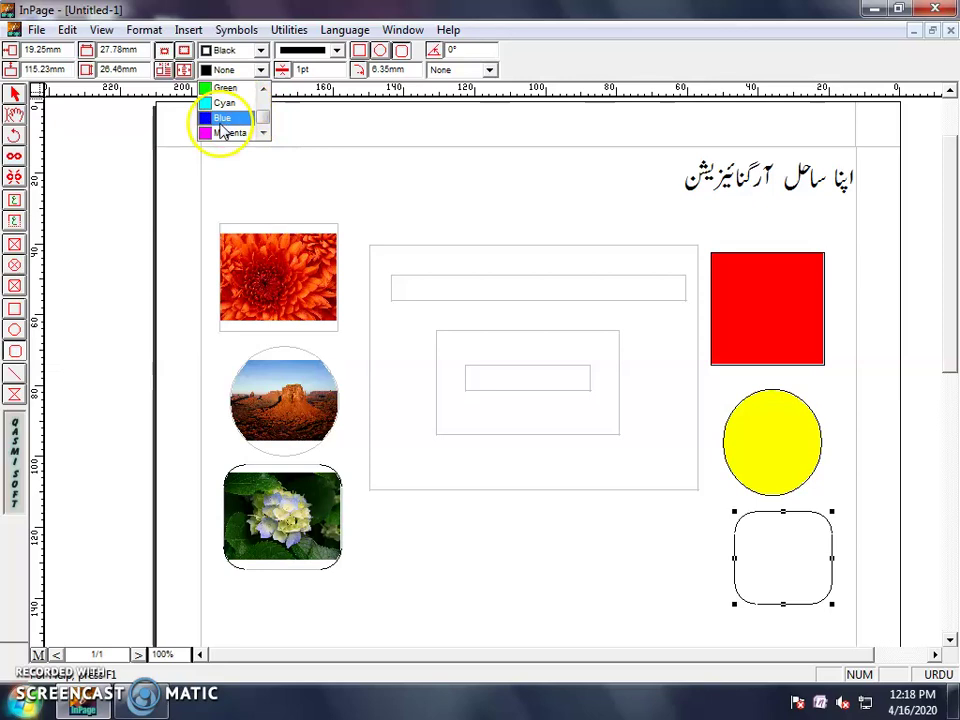
{"action": "left_click", "coordinate": [222, 126]}
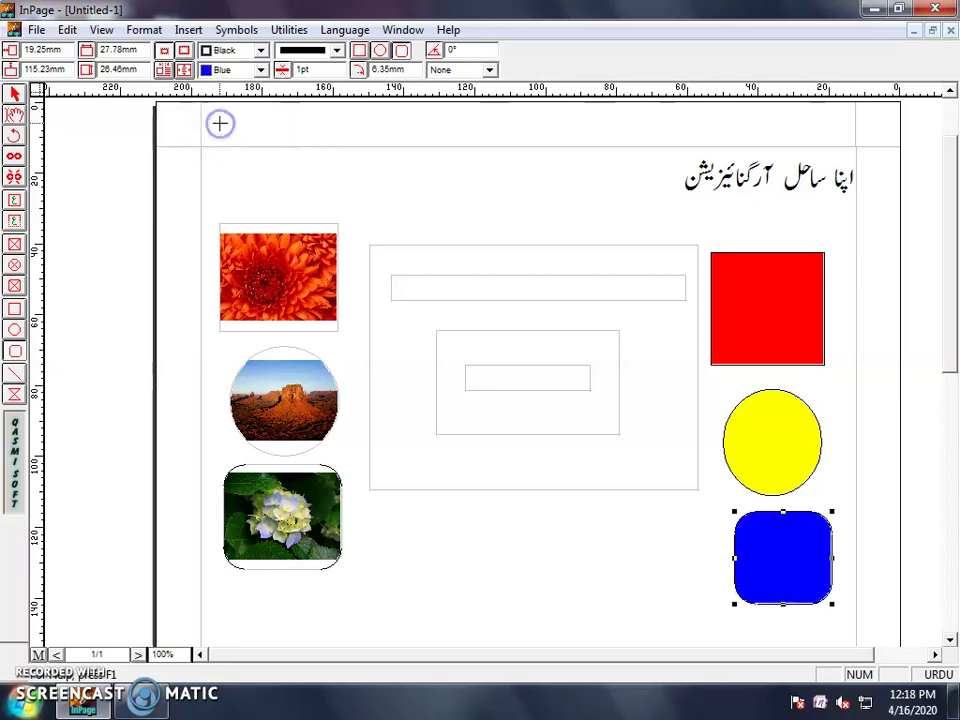
Draw a line under the Urdu heading, plus crossing diagonals and a short horizontal line lower down.
{"action": "left_click", "coordinate": [17, 373]}
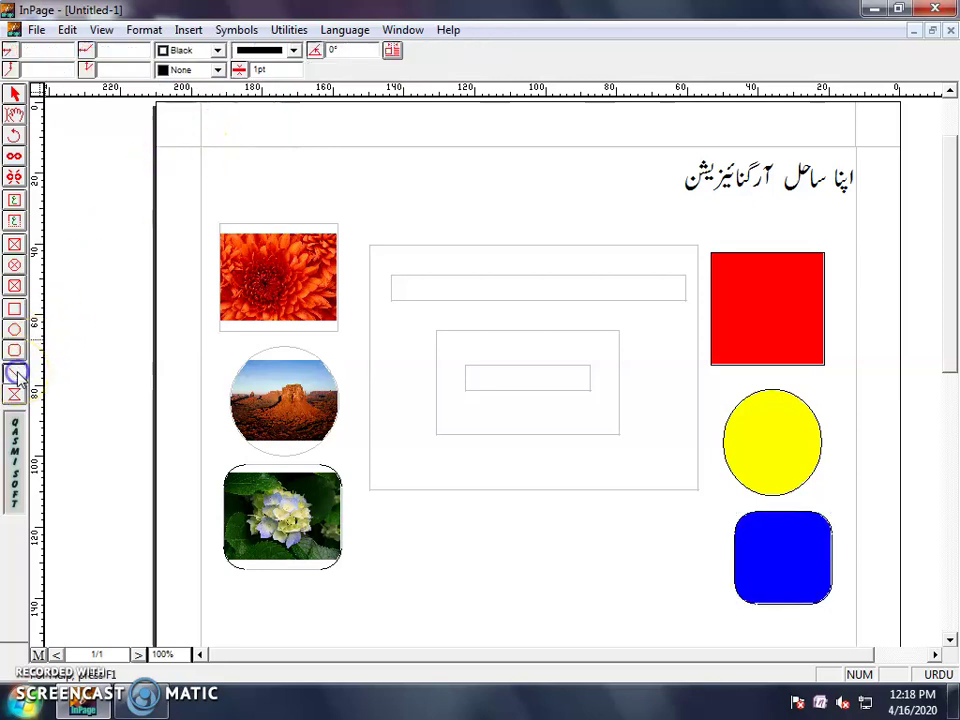
{"action": "left_click_drag", "start_coordinate": [435, 207], "coordinate": [570, 207]}
{"action": "left_click", "coordinate": [534, 549]}
{"action": "left_click_drag", "start_coordinate": [572, 508], "coordinate": [466, 614]}
{"action": "left_click", "coordinate": [404, 563]}
{"action": "left_click_drag", "start_coordinate": [395, 544], "coordinate": [493, 570]}
{"action": "left_click", "coordinate": [557, 549]}
{"action": "left_click_drag", "start_coordinate": [522, 512], "coordinate": [555, 576]}
{"action": "left_click", "coordinate": [542, 548]}
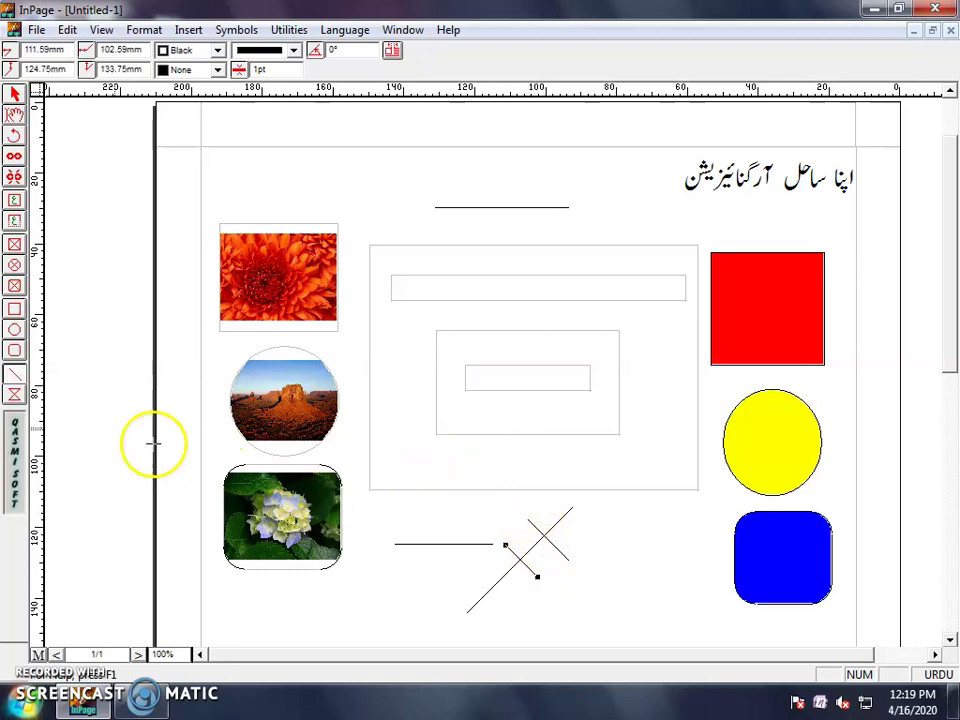
Draw a rectangle right of the crossed lines and fill it gray.
{"action": "left_click", "coordinate": [15, 395]}
{"action": "left_click_drag", "start_coordinate": [576, 542], "coordinate": [677, 632]}
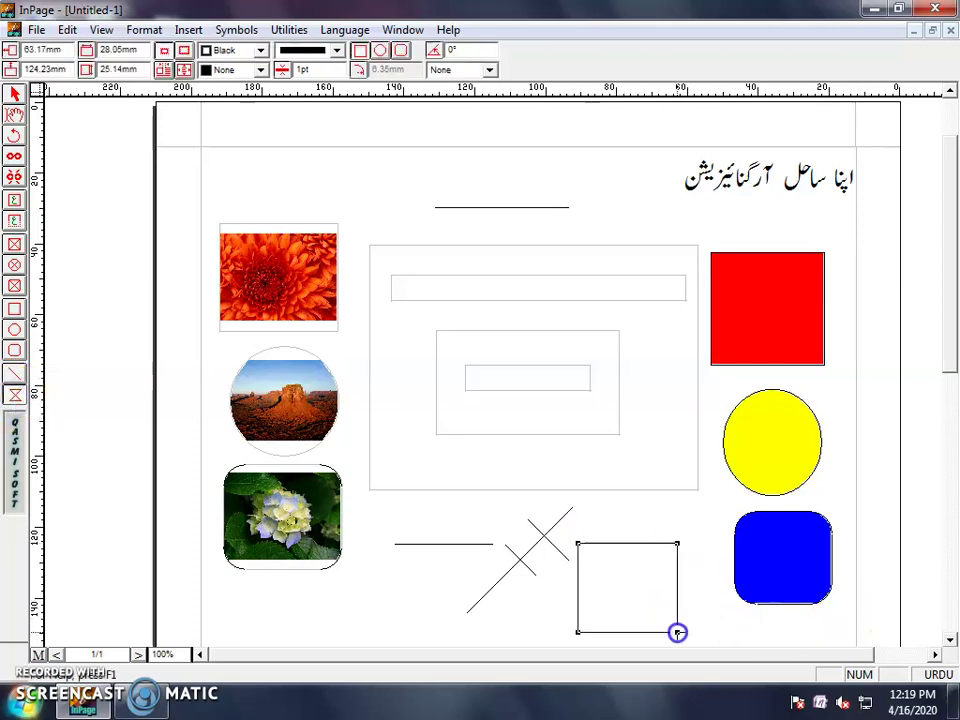
{"action": "left_click", "coordinate": [259, 70]}
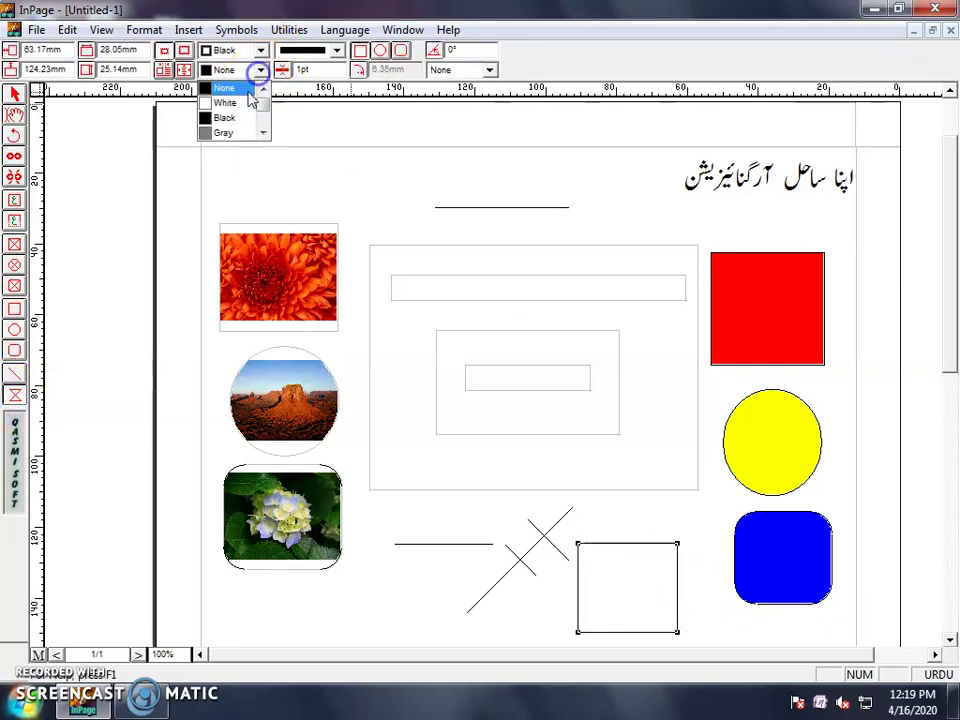
{"action": "left_click", "coordinate": [222, 131]}
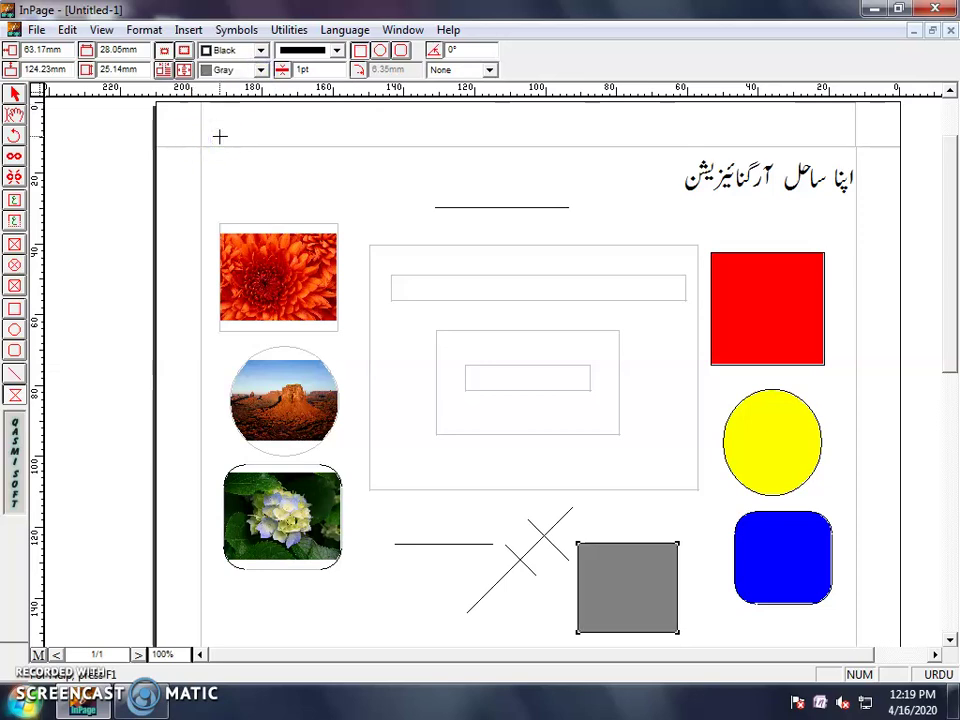